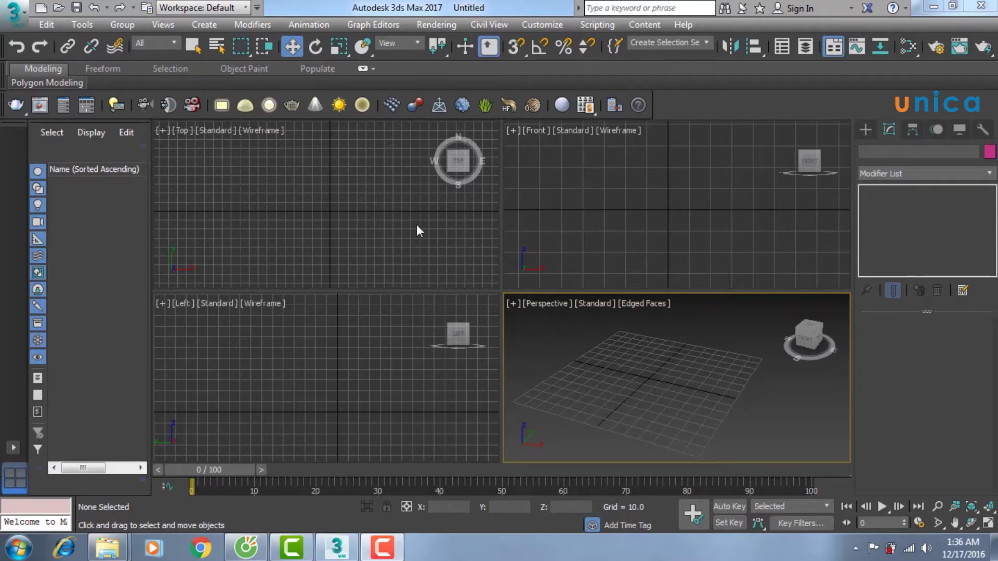
- Activate and pan the Top and Perspective viewports in turn, ending with Top active
{"action": "left_click_drag", "start_coordinate": [375, 212], "coordinate": [545, 320]}
{"action": "left_click", "coordinate": [563, 349]}
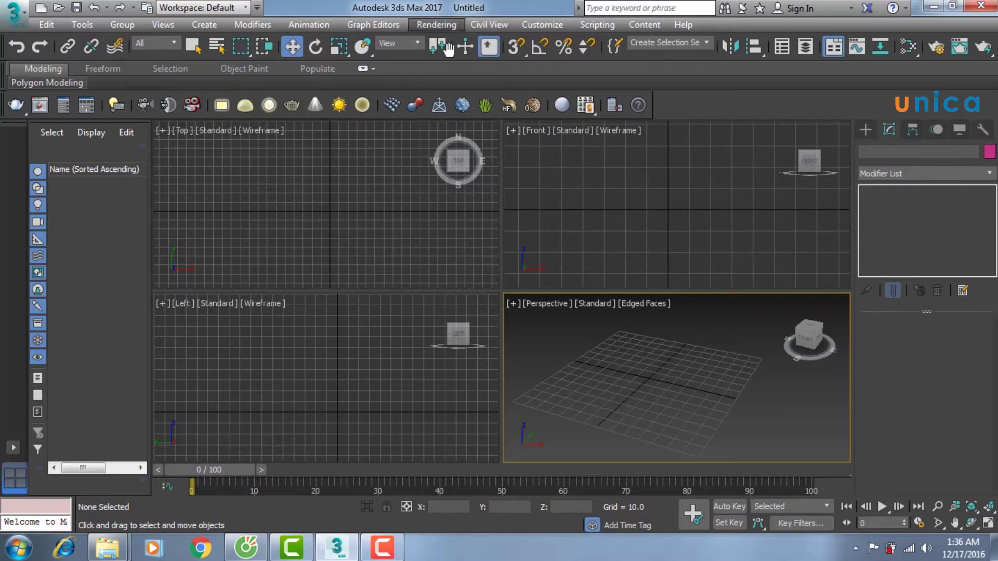
{"action": "middle_click", "coordinate": [377, 223]}
{"action": "middle_click_drag", "start_coordinate": [376, 224], "coordinate": [382, 227]}
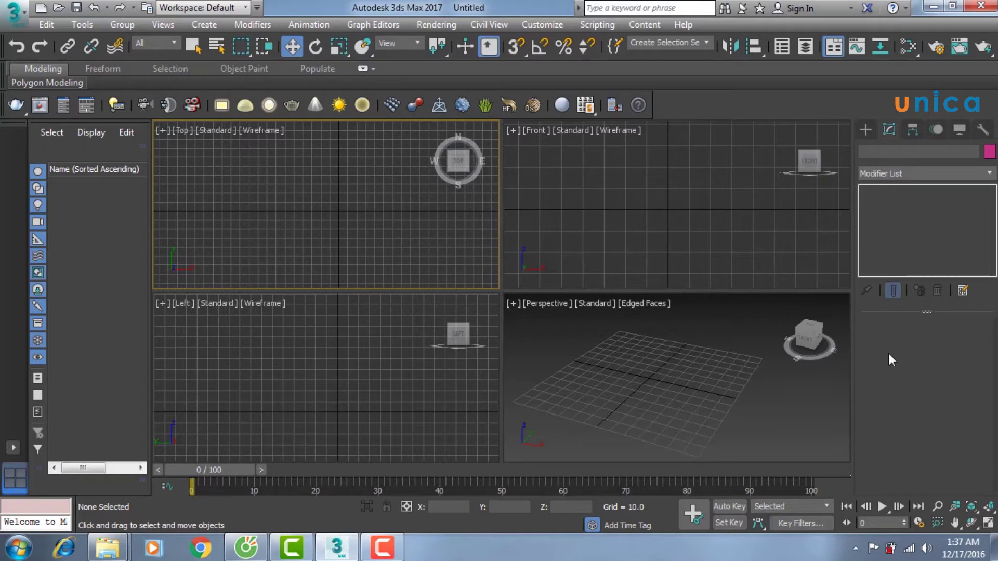
{"action": "left_click", "coordinate": [619, 376]}
{"action": "left_click", "coordinate": [575, 274]}
{"action": "left_click", "coordinate": [432, 254]}
{"action": "mouse_move", "coordinate": [556, 373]}
{"action": "middle_mouse_down"}
{"action": "mouse_move", "coordinate": [574, 375]}
{"action": "mouse_move", "coordinate": [565, 383]}
{"action": "middle_mouse_up"}
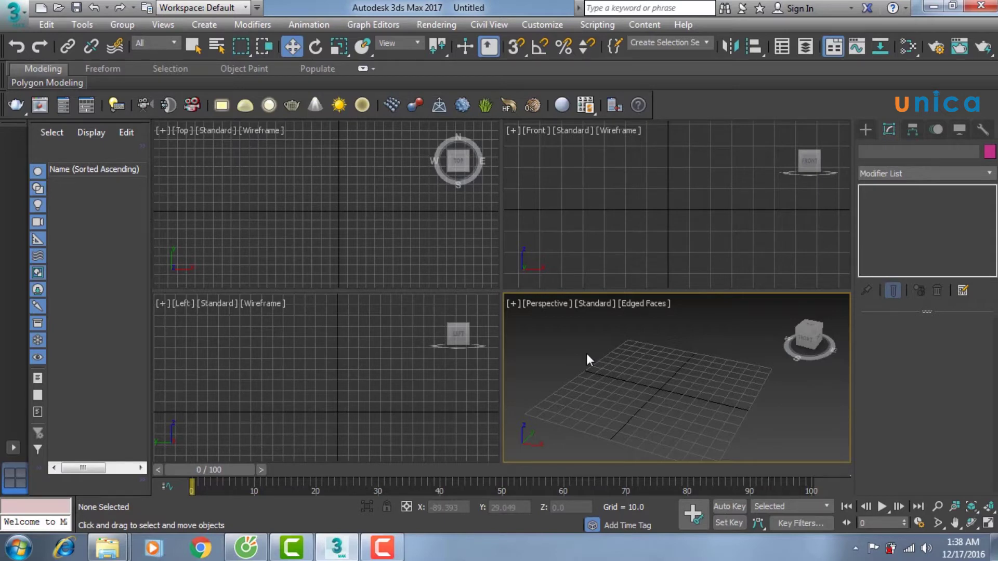
{"action": "left_click", "coordinate": [484, 274]}
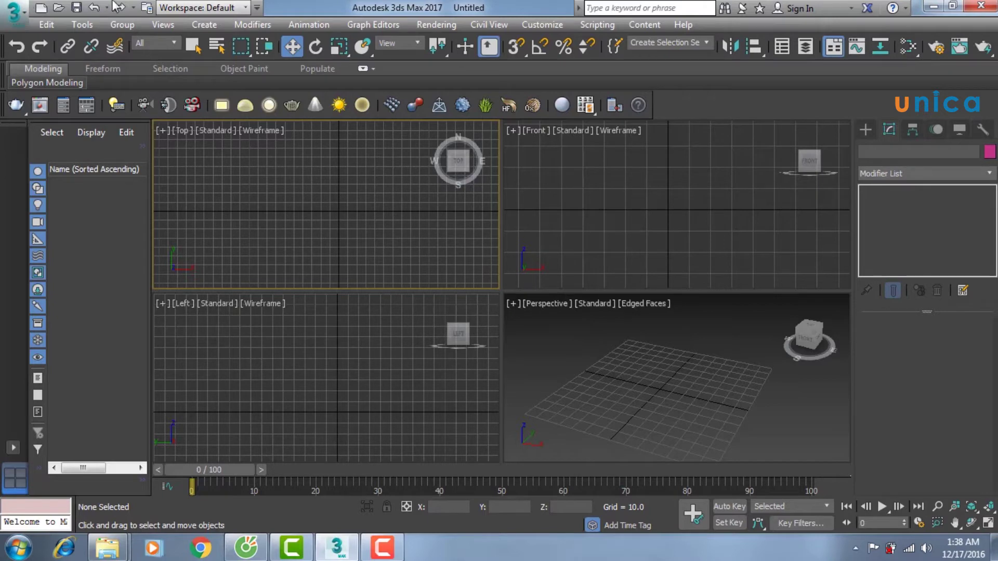
- Browse the application menu, main menus and rendering commands, then turn on manipulate mode
{"action": "left_click", "coordinate": [24, 11]}
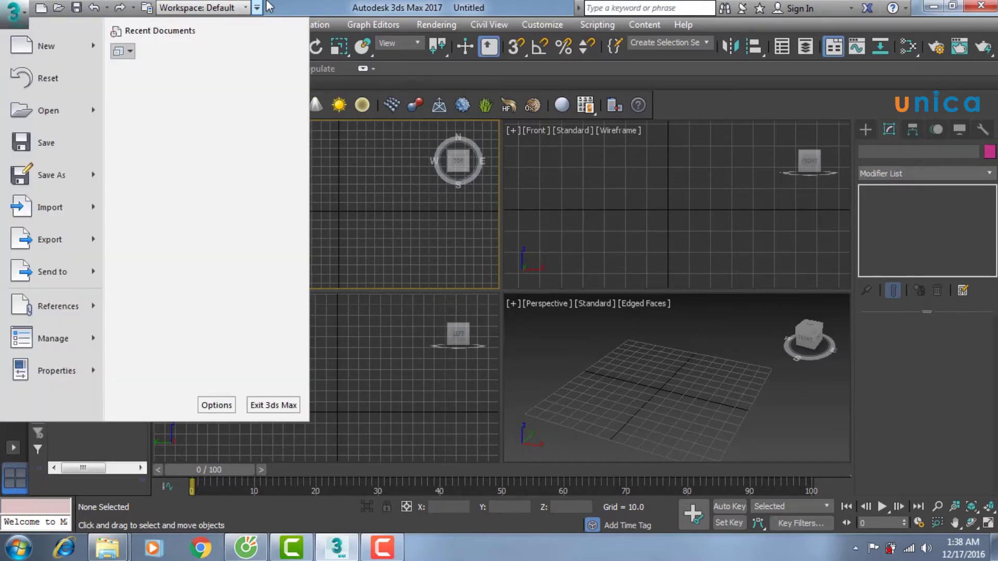
{"action": "left_click", "coordinate": [296, 7]}
{"action": "left_click", "coordinate": [52, 27]}
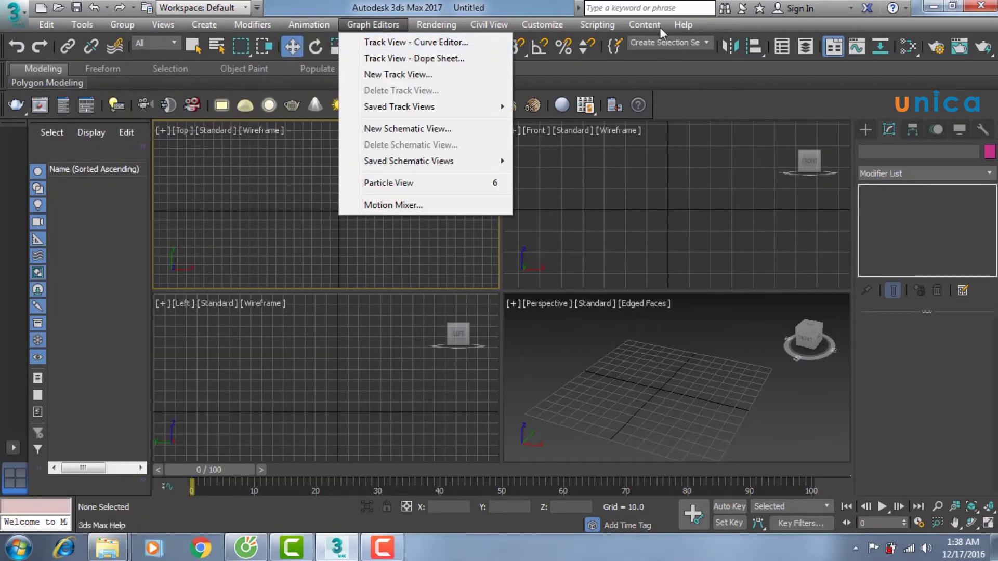
{"action": "left_click", "coordinate": [357, 27]}
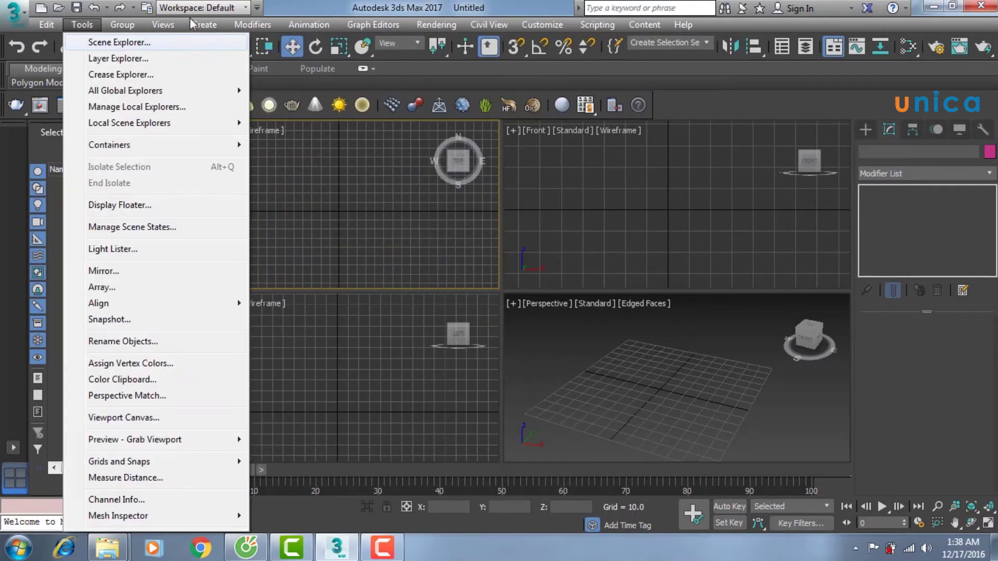
{"action": "left_click", "coordinate": [204, 24]}
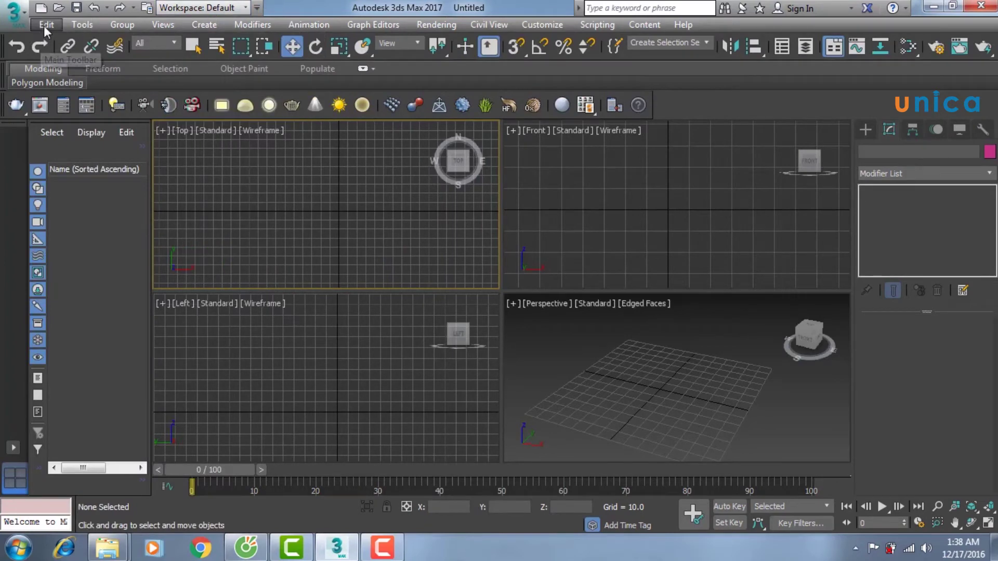
{"action": "left_click", "coordinate": [425, 24]}
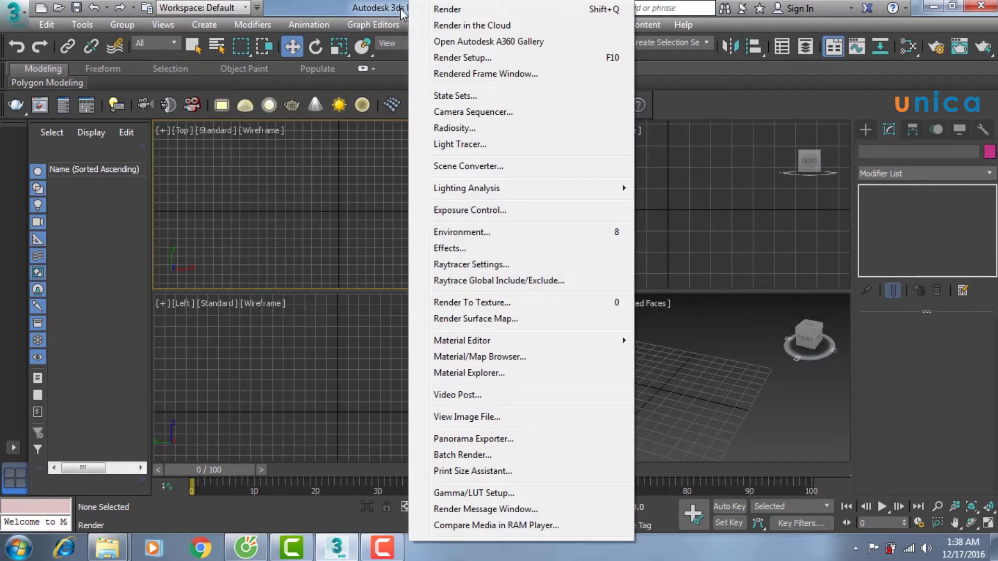
{"action": "left_click", "coordinate": [386, 7]}
{"action": "left_click", "coordinate": [429, 20]}
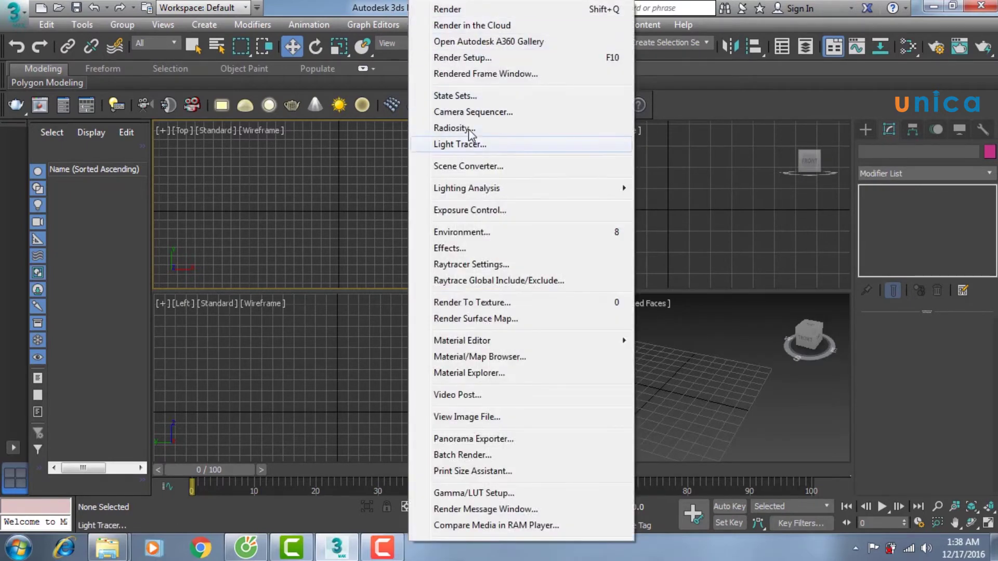
{"action": "left_click", "coordinate": [401, 74]}
{"action": "left_click", "coordinate": [489, 46]}
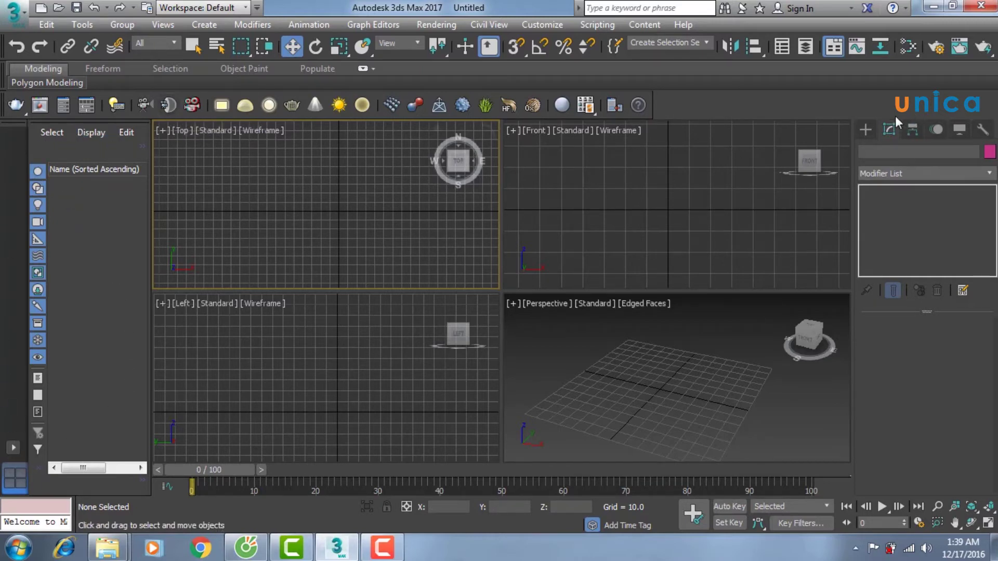
- Create a box primitive, Box001, by dragging it out in the Perspective view
{"action": "left_click", "coordinate": [866, 129]}
{"action": "left_click", "coordinate": [895, 218]}
{"action": "left_click_drag", "start_coordinate": [674, 349], "coordinate": [711, 457]}
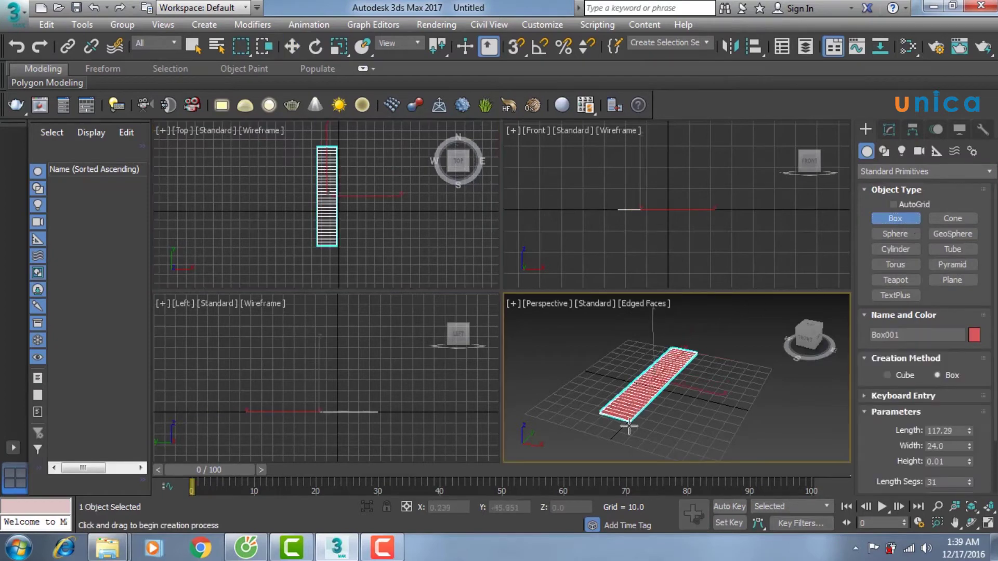
{"action": "key", "text": "w"}
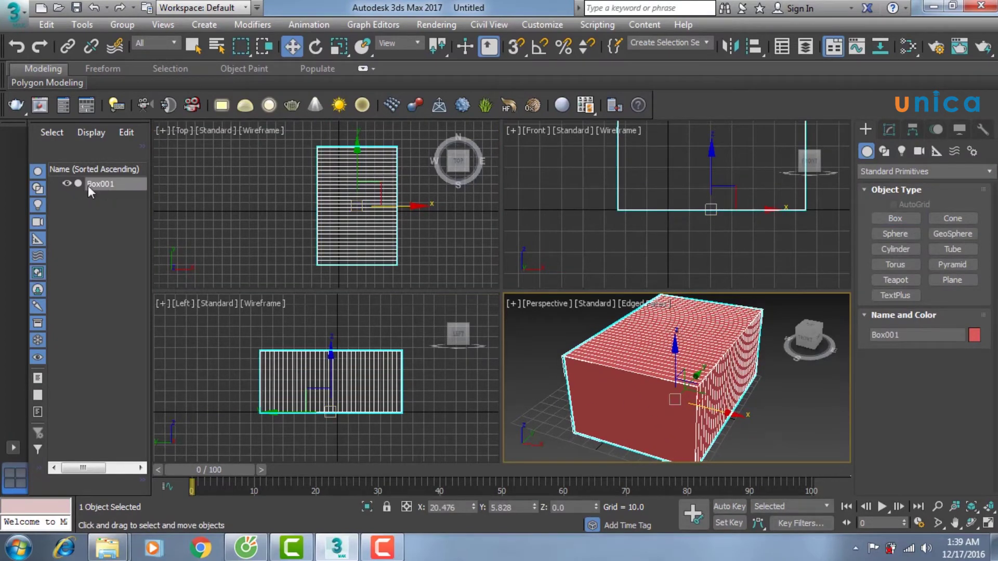
- Hide and reshow Box001 with its Scene Explorer eye icon, then delete it
{"action": "left_click", "coordinate": [69, 185]}
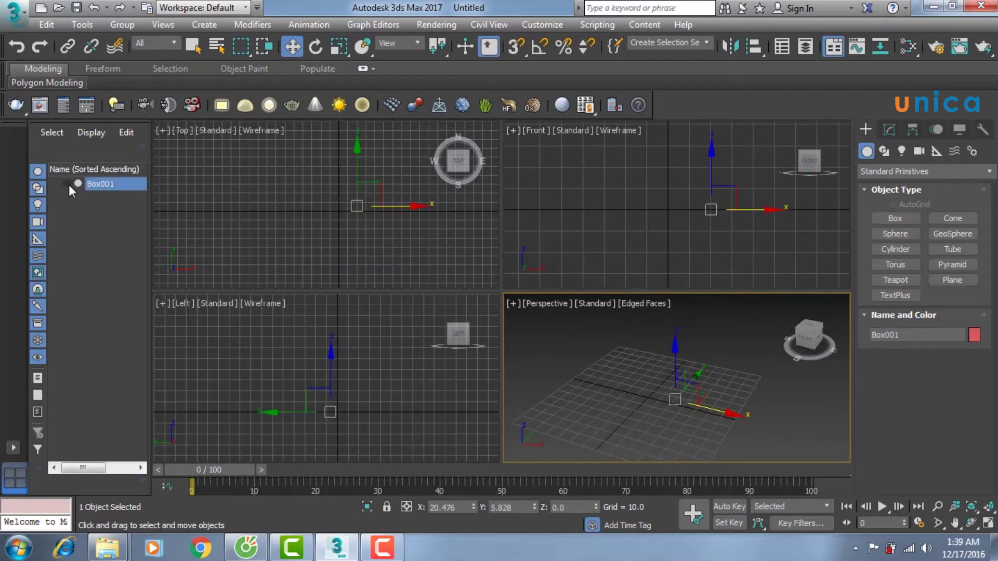
{"action": "left_click", "coordinate": [68, 185]}
{"action": "left_click", "coordinate": [68, 184]}
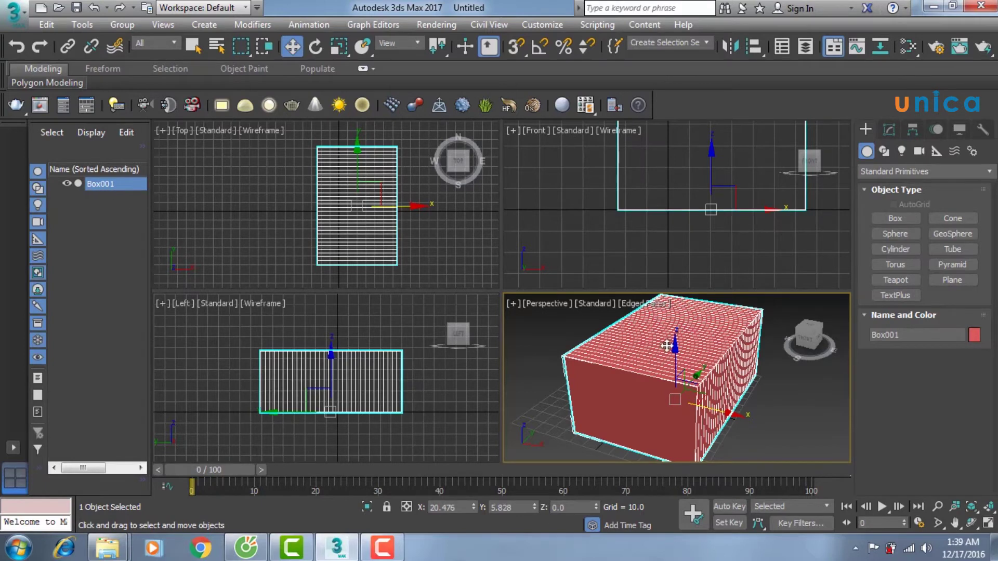
{"action": "scroll", "coordinate": [666, 345], "scroll_direction": "down", "scroll_amount": 2}
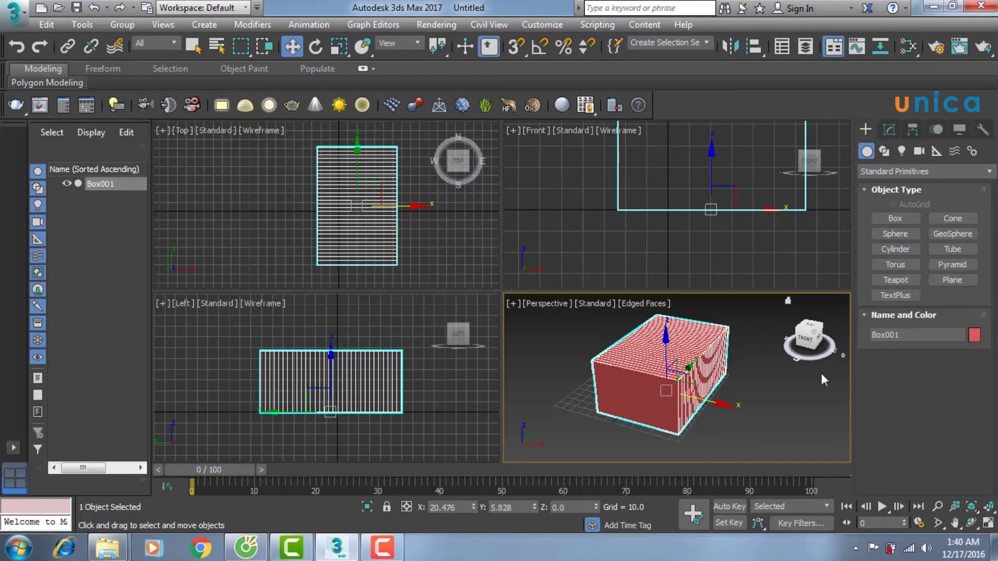
{"action": "key", "text": "Delete"}
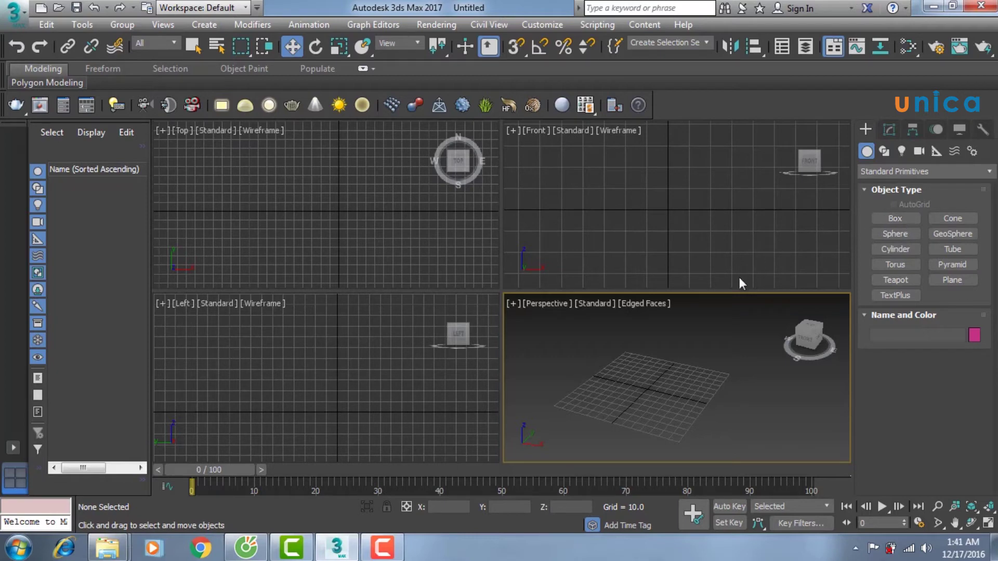
{"action": "left_click", "coordinate": [884, 220]}
{"action": "left_click_drag", "start_coordinate": [601, 356], "coordinate": [576, 409]}
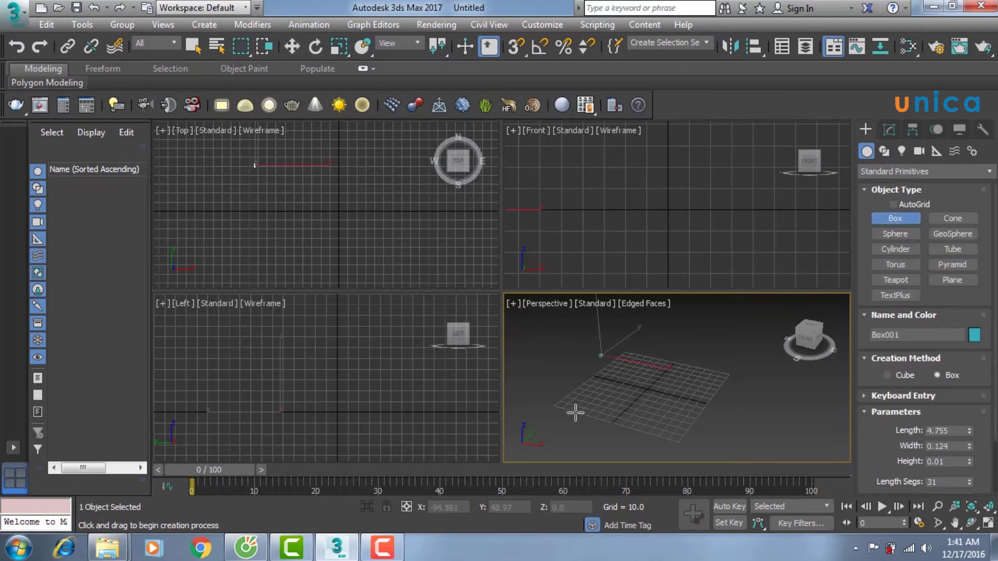
{"action": "left_click", "coordinate": [667, 406]}
{"action": "right_click", "coordinate": [667, 406]}
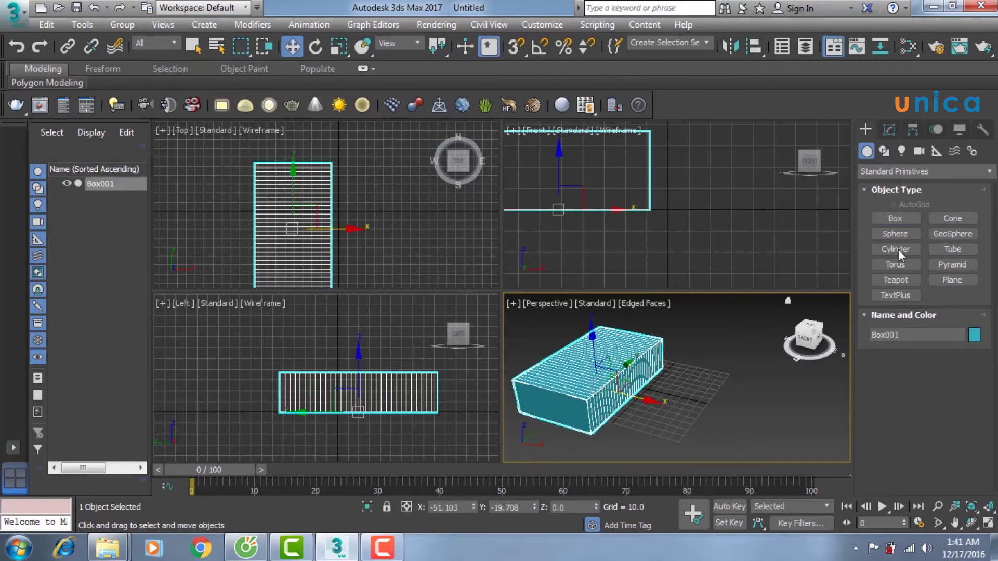
{"action": "left_click", "coordinate": [947, 222]}
{"action": "left_click_drag", "start_coordinate": [688, 410], "coordinate": [725, 411]}
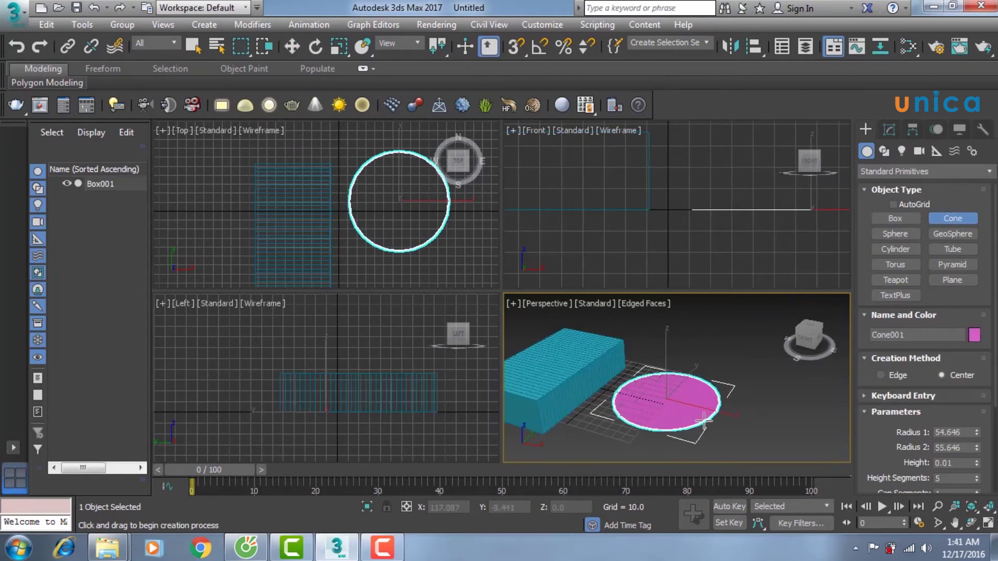
{"action": "left_click", "coordinate": [697, 356]}
{"action": "right_click", "coordinate": [642, 382]}
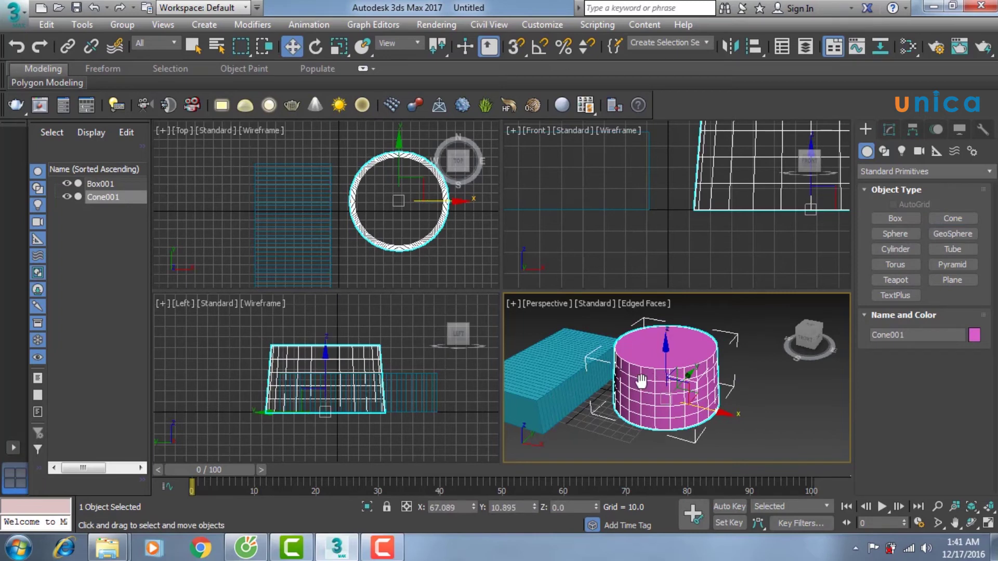
{"action": "scroll", "coordinate": [634, 384], "scroll_direction": "down", "scroll_amount": 2}
{"action": "scroll", "coordinate": [635, 384], "scroll_direction": "down", "scroll_amount": 2}
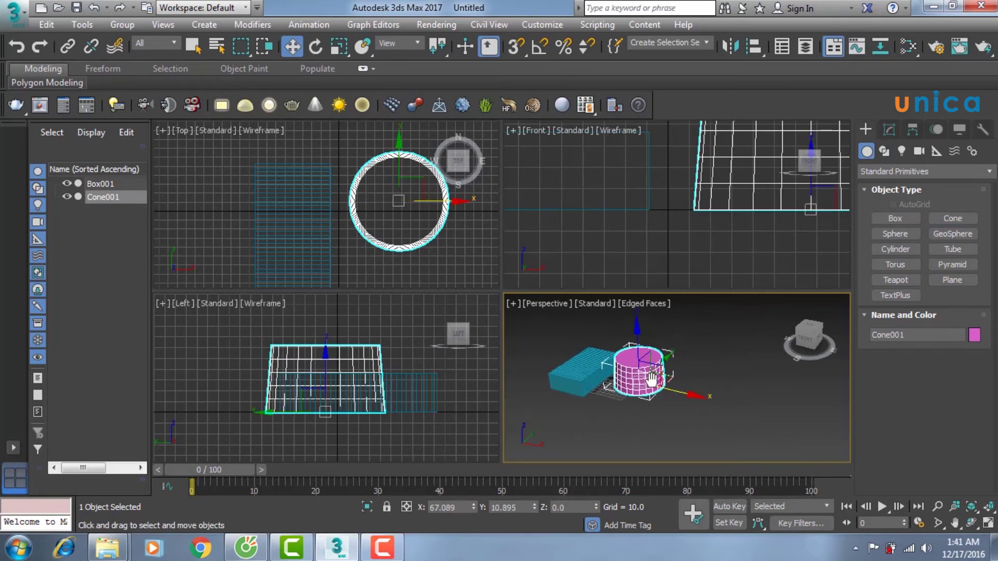
{"action": "middle_click_drag", "start_coordinate": [652, 379], "coordinate": [631, 373]}
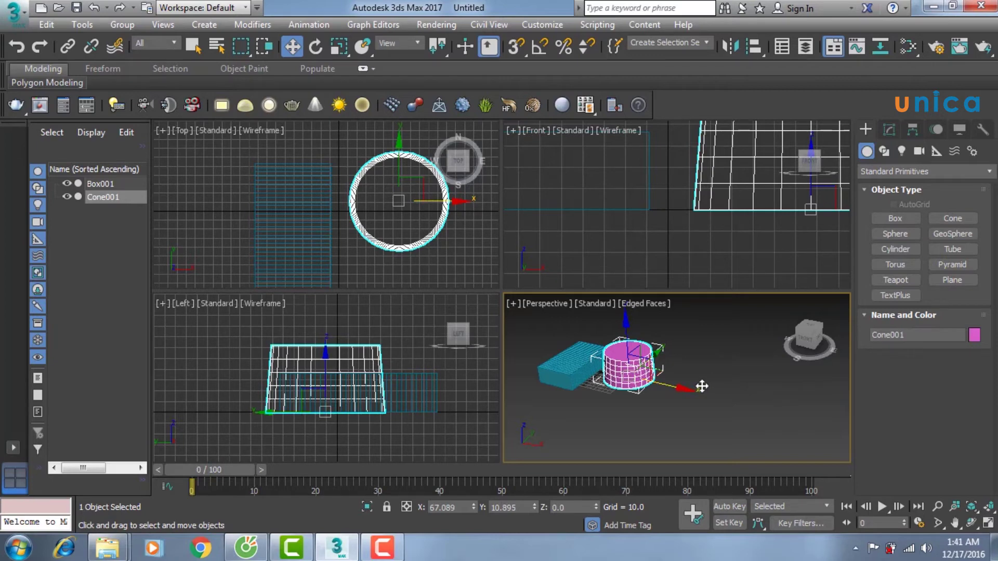
{"action": "middle_click_drag", "start_coordinate": [703, 385], "coordinate": [688, 388], "text": "alt"}
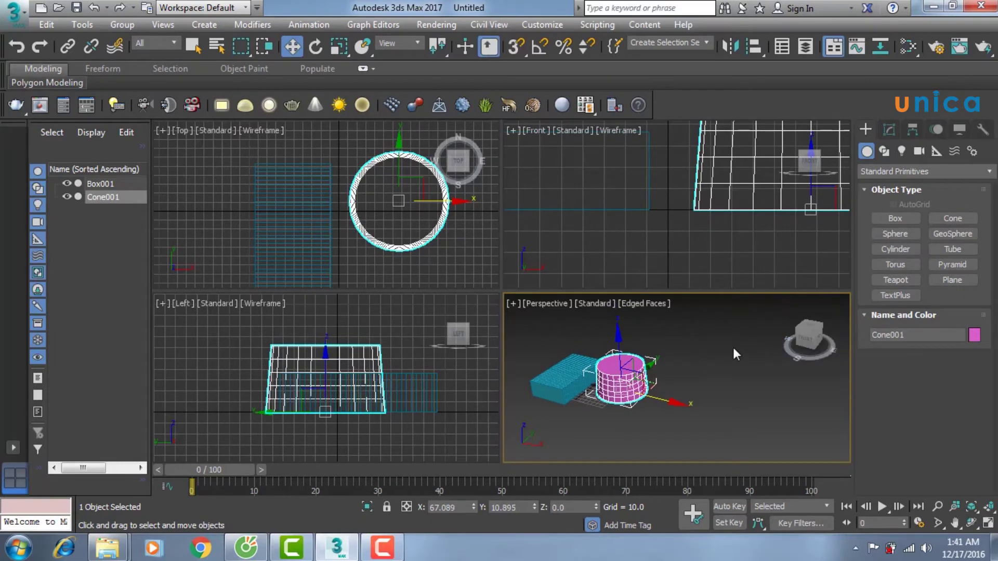
{"action": "left_click", "coordinate": [535, 348], "text": "ctrl"}
{"action": "key", "text": "Delete"}
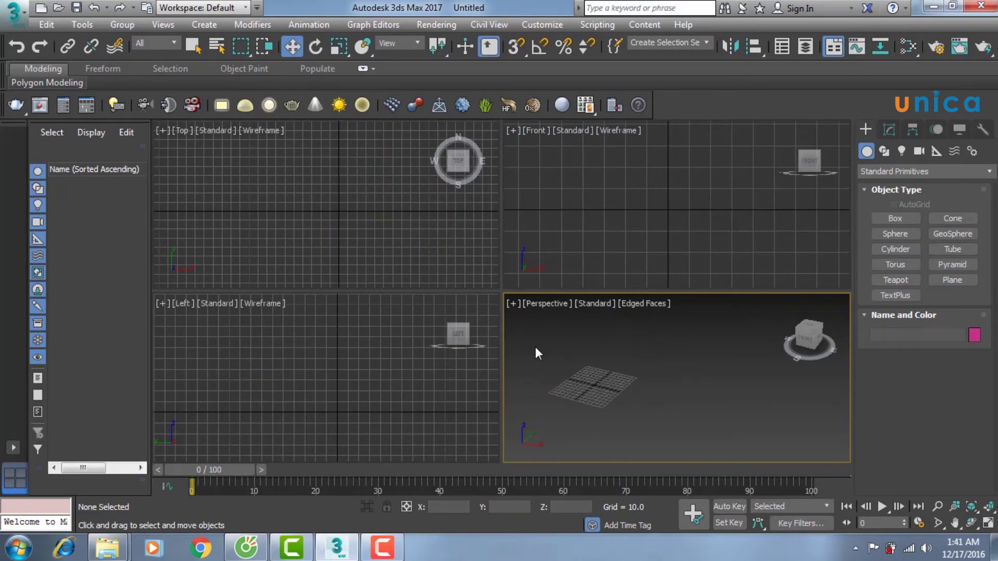
- Draw Line001, a six-vertex line spline, on the Perspective grid
{"action": "mouse_move", "coordinate": [602, 379]}
{"action": "middle_mouse_down"}
{"action": "mouse_move", "coordinate": [707, 339]}
{"action": "mouse_move", "coordinate": [639, 364]}
{"action": "middle_mouse_up"}
{"action": "scroll", "coordinate": [650, 360], "scroll_direction": "down", "scroll_amount": 3}
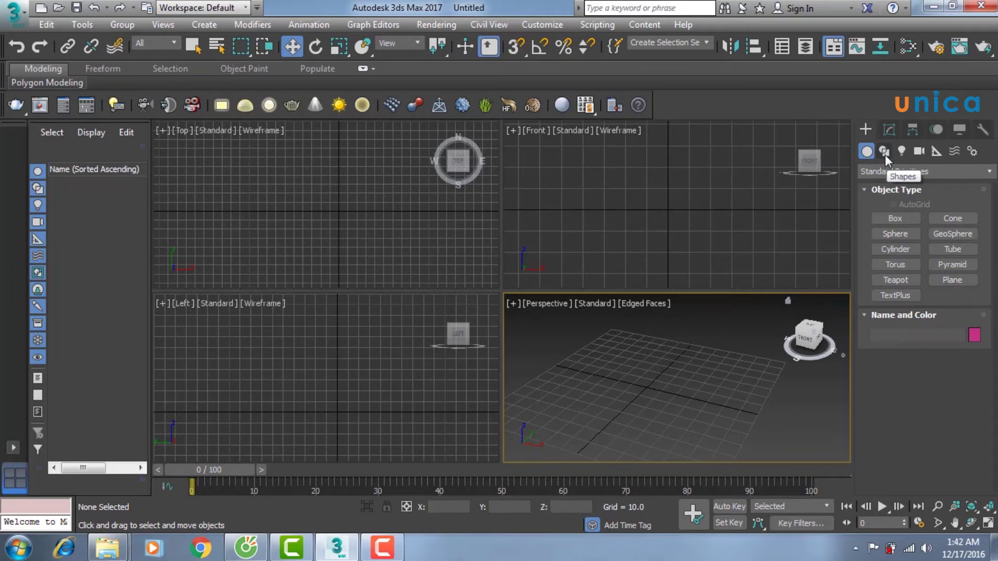
{"action": "left_click", "coordinate": [885, 155]}
{"action": "left_click", "coordinate": [902, 232]}
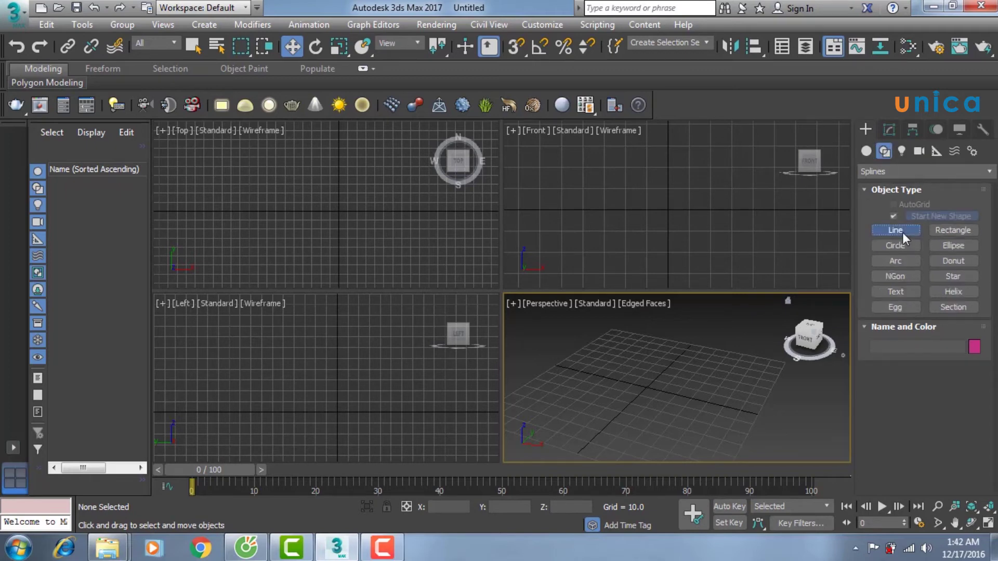
{"action": "left_click", "coordinate": [605, 356]}
{"action": "left_click", "coordinate": [534, 421]}
{"action": "left_click", "coordinate": [653, 454]}
{"action": "left_click", "coordinate": [747, 423]}
{"action": "left_click", "coordinate": [695, 351]}
{"action": "left_click", "coordinate": [640, 358]}
{"action": "right_click", "coordinate": [697, 401]}
{"action": "right_click", "coordinate": [664, 408]}
- Draw Rectangle001 on the right side of the grid
{"action": "mouse_move", "coordinate": [664, 405]}
{"action": "middle_mouse_down", "text": "alt"}
{"action": "mouse_move", "coordinate": [771, 385]}
{"action": "mouse_move", "coordinate": [666, 405]}
{"action": "middle_mouse_up", "text": "alt"}
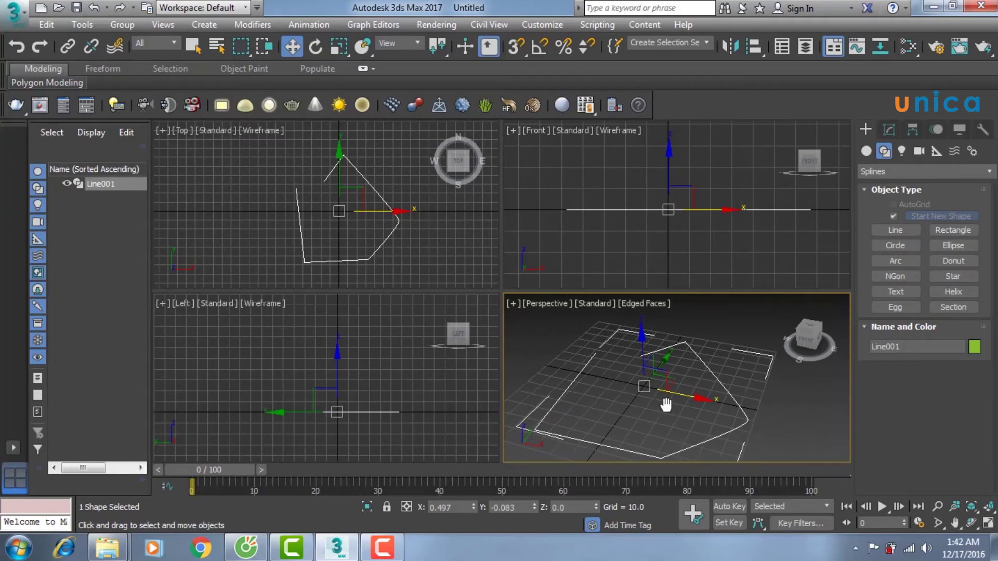
{"action": "left_click", "coordinate": [953, 230]}
{"action": "middle_click_drag", "start_coordinate": [768, 387], "coordinate": [701, 365]}
{"action": "left_click_drag", "start_coordinate": [700, 366], "coordinate": [772, 436]}
{"action": "key", "text": "w"}
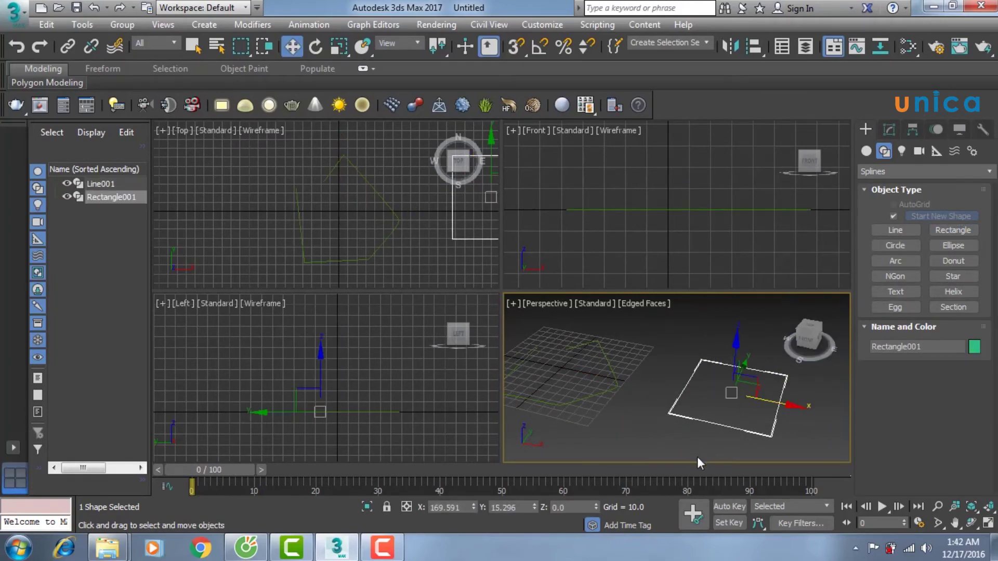
- Select both Line001 and Rectangle001 with Ctrl+A and delete them
{"action": "middle_click_drag", "start_coordinate": [691, 411], "coordinate": [791, 432], "text": "alt"}
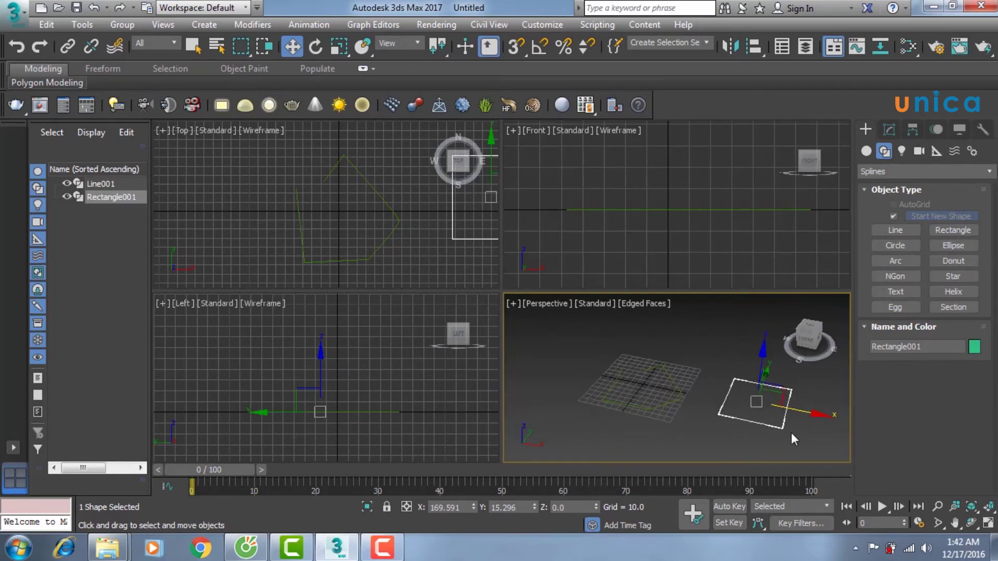
{"action": "key", "text": "ctrl+a"}
{"action": "key", "text": "Delete"}
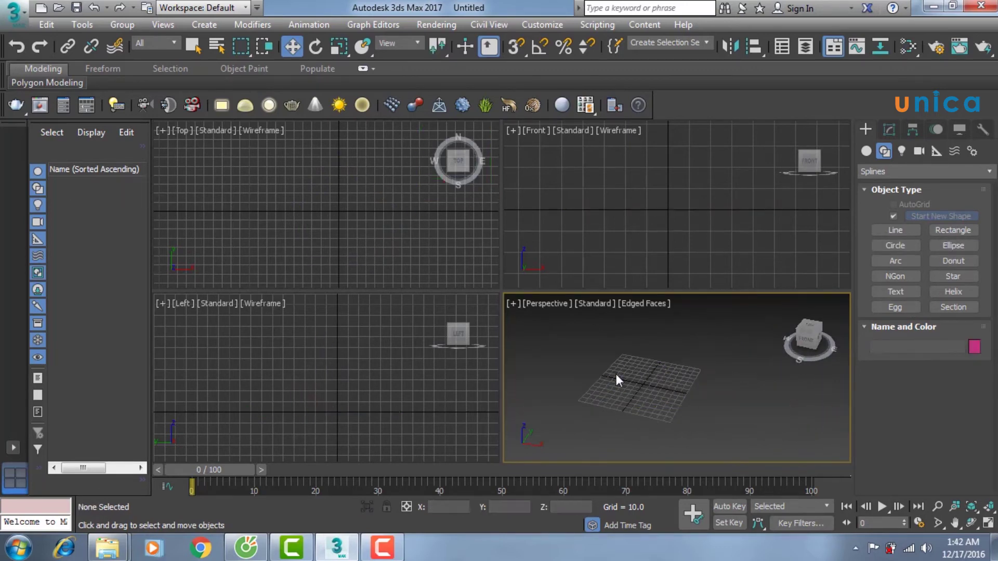
{"action": "scroll", "coordinate": [643, 376], "scroll_direction": "up", "scroll_amount": 3}
{"action": "scroll", "coordinate": [767, 300], "scroll_direction": "up", "scroll_amount": 2}
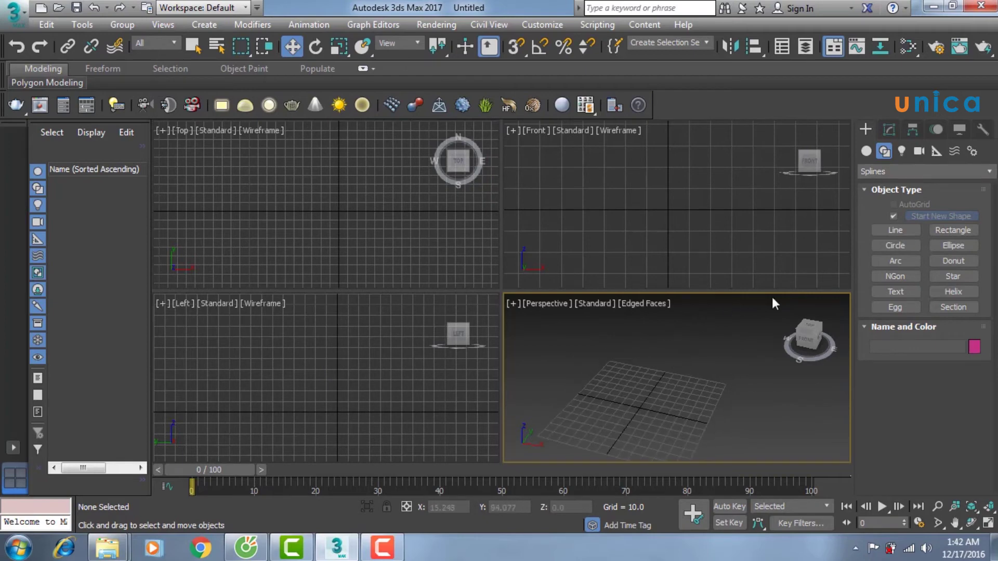
{"action": "left_click", "coordinate": [902, 152]}
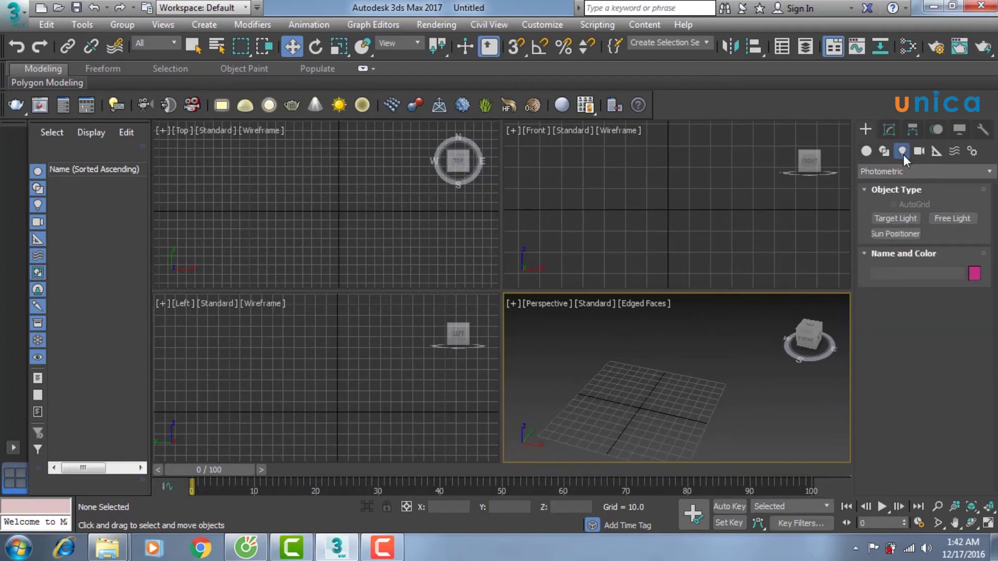
- Browse the camera types and the empty Modify panel, then return to Standard Primitives' Box
{"action": "middle_click_drag", "start_coordinate": [711, 360], "coordinate": [731, 341]}
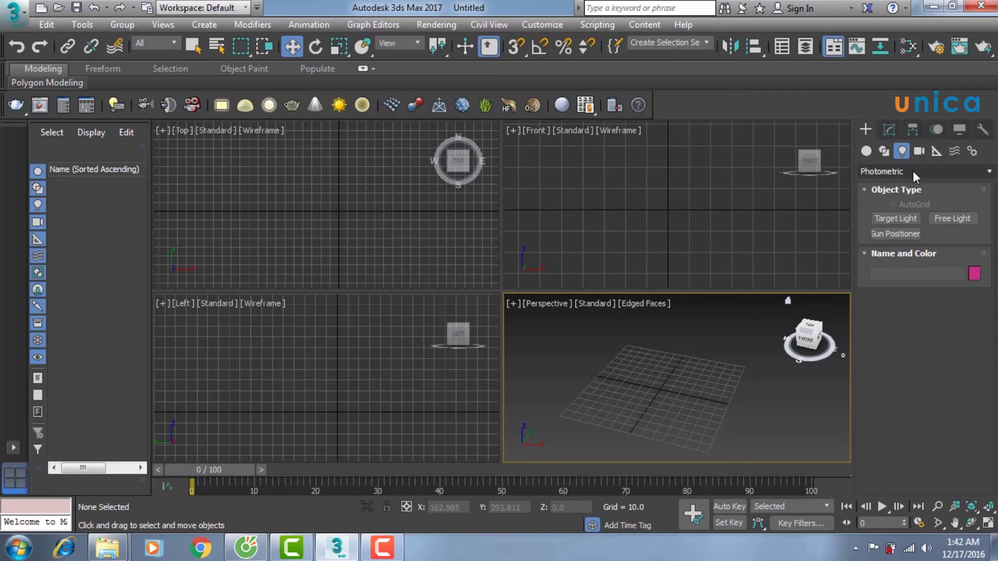
{"action": "middle_click_drag", "start_coordinate": [695, 351], "coordinate": [660, 361]}
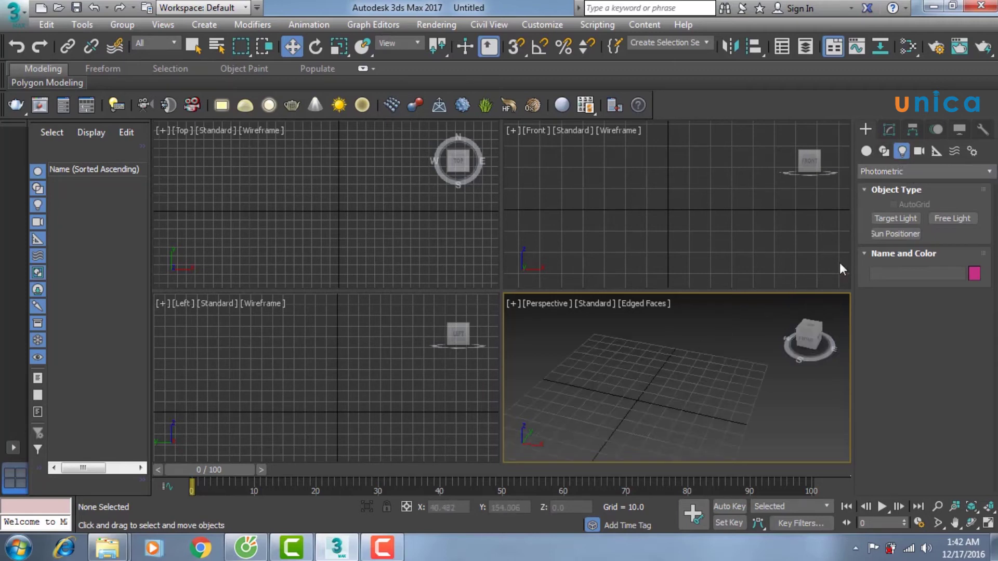
{"action": "left_click", "coordinate": [919, 152]}
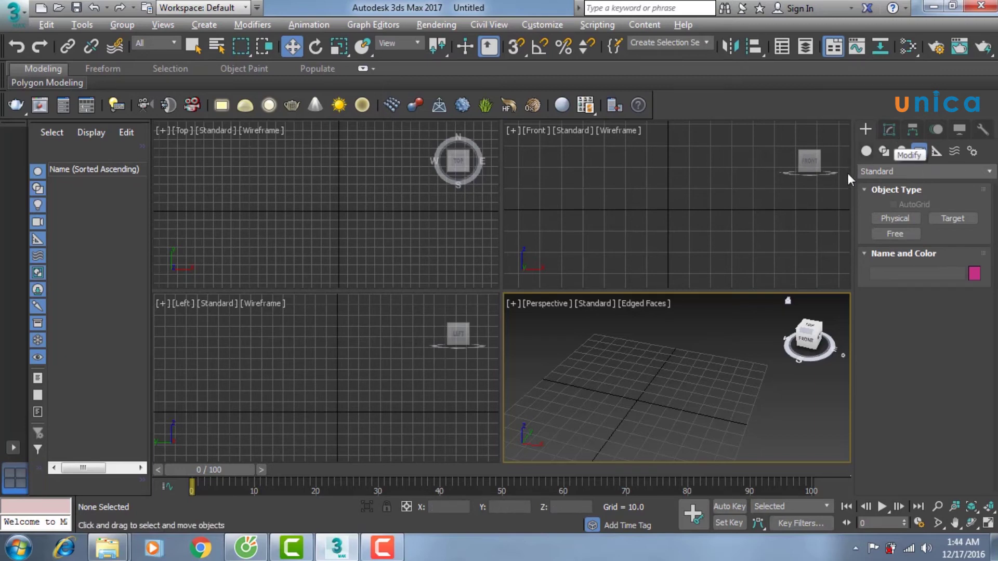
{"action": "left_click", "coordinate": [888, 130]}
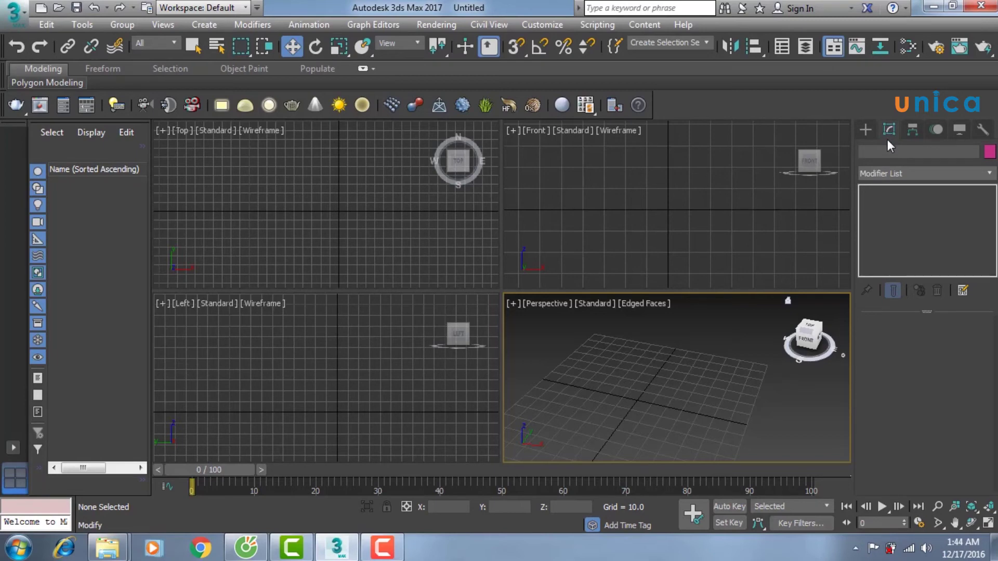
{"action": "left_click", "coordinate": [868, 130]}
{"action": "left_click", "coordinate": [867, 130]}
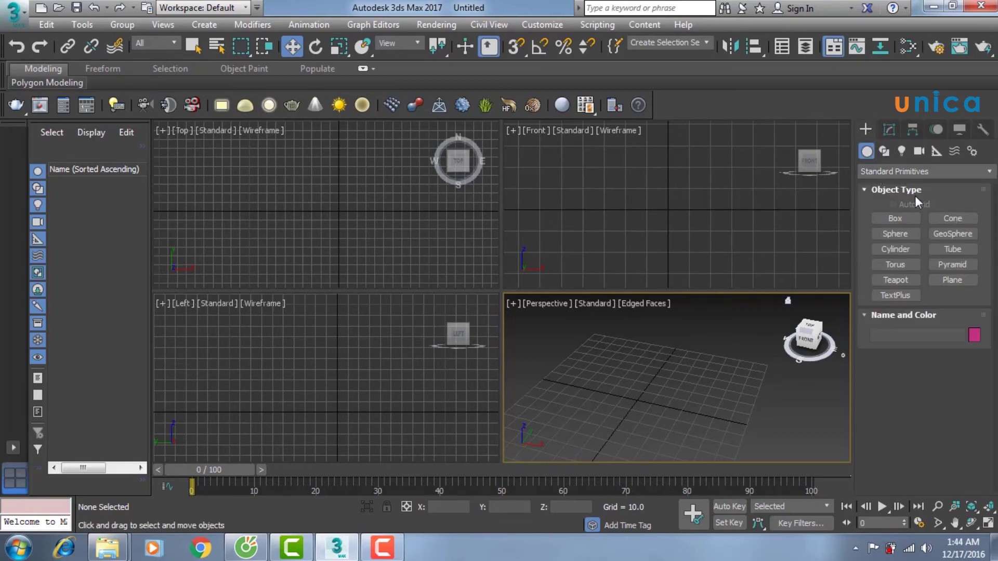
{"action": "left_click", "coordinate": [895, 218]}
- Create a box about 49 × 47 × 36 in the Perspective view
{"action": "left_click_drag", "start_coordinate": [634, 396], "coordinate": [701, 416]}
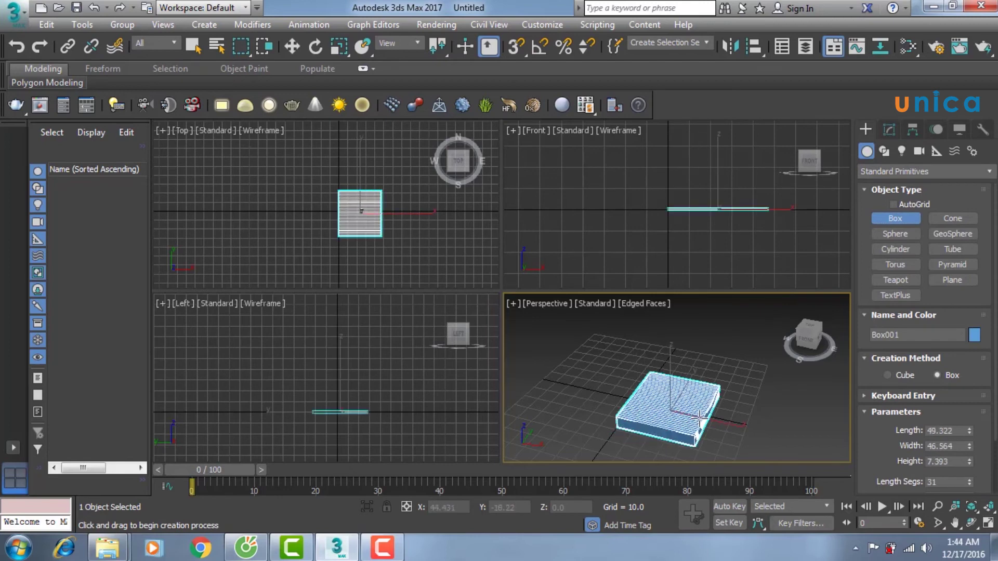
{"action": "left_click", "coordinate": [702, 358]}
{"action": "key", "text": "w"}
- Show Box001's parameters in the Modify panel, keeping its name, and glance at the Modifier List
{"action": "left_click", "coordinate": [886, 132]}
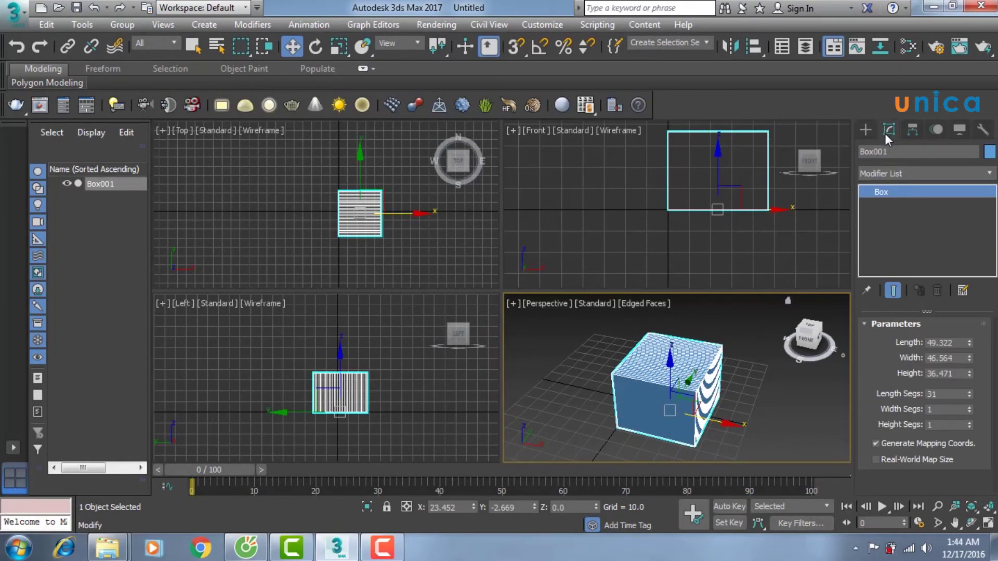
{"action": "left_click_drag", "start_coordinate": [892, 152], "coordinate": [846, 152]}
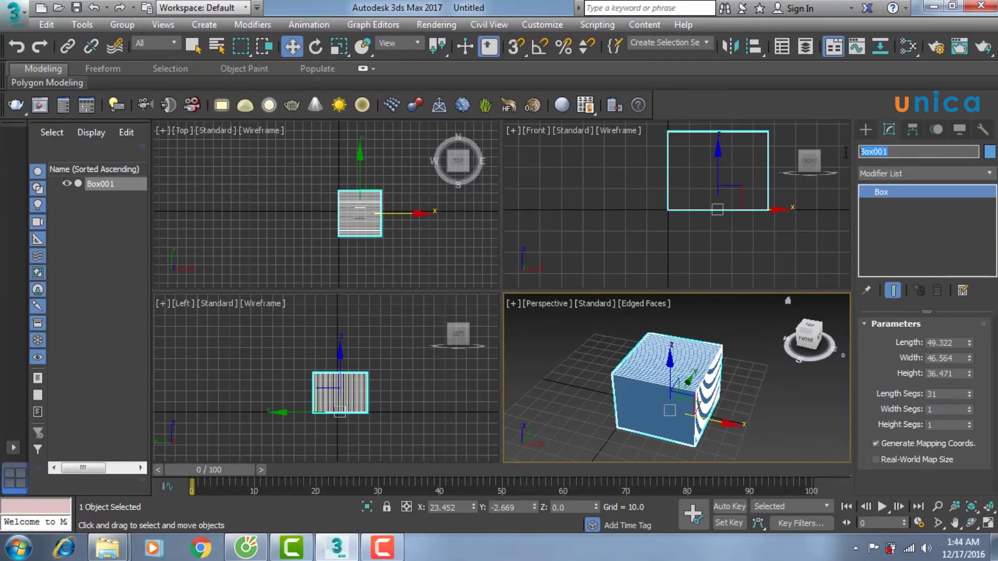
{"action": "key", "text": "Return"}
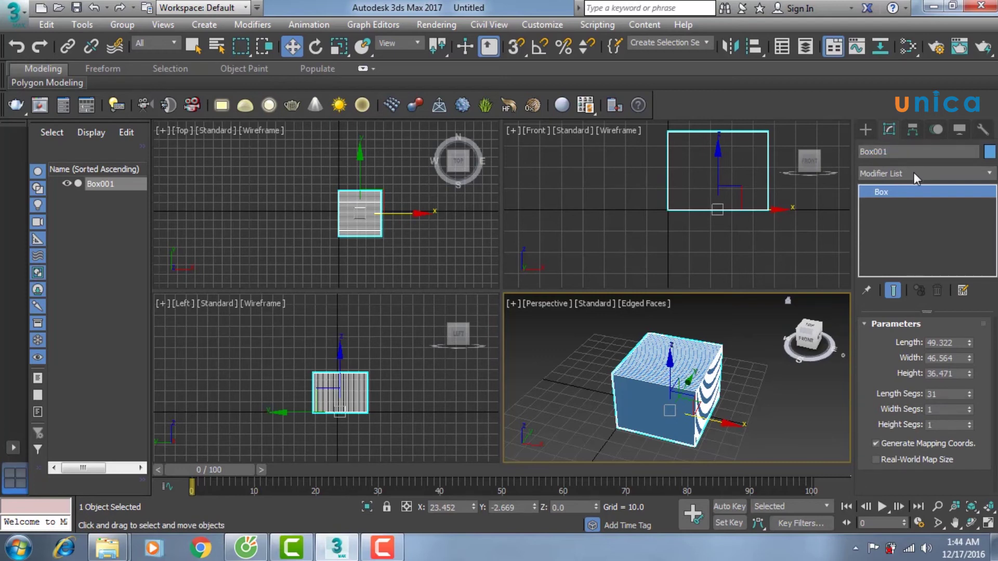
{"action": "left_click", "coordinate": [913, 172]}
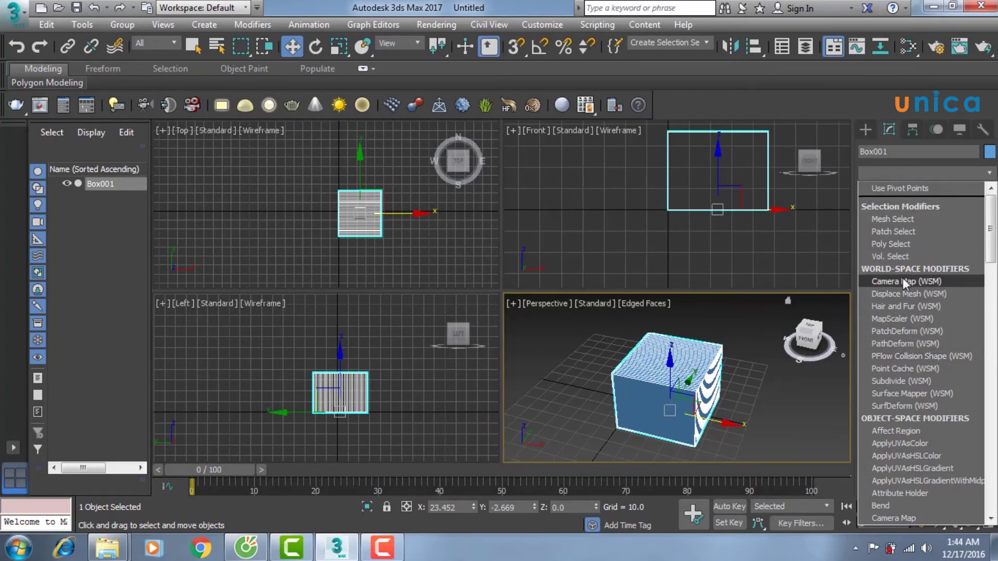
{"action": "left_click", "coordinate": [928, 173]}
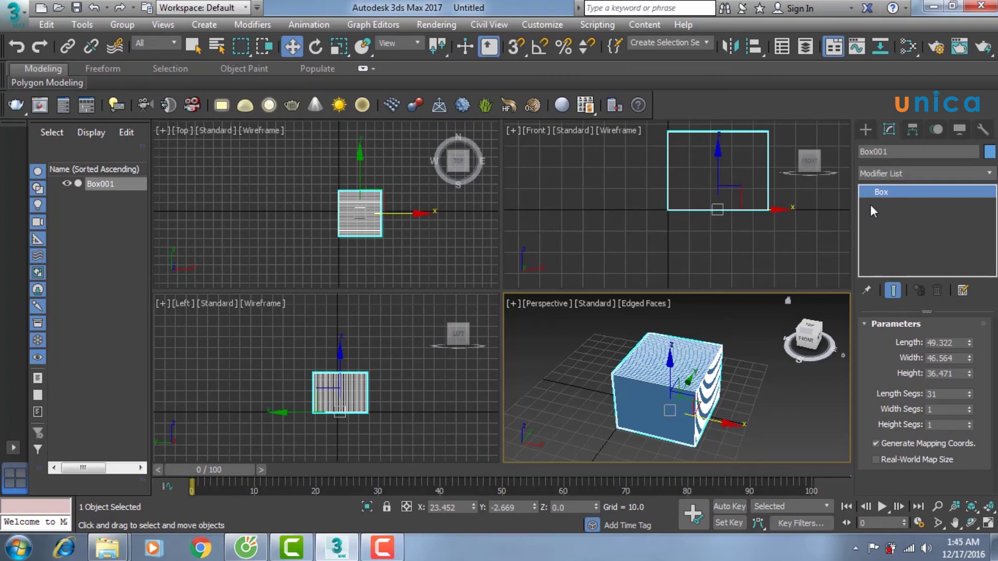
{"action": "left_click", "coordinate": [881, 213]}
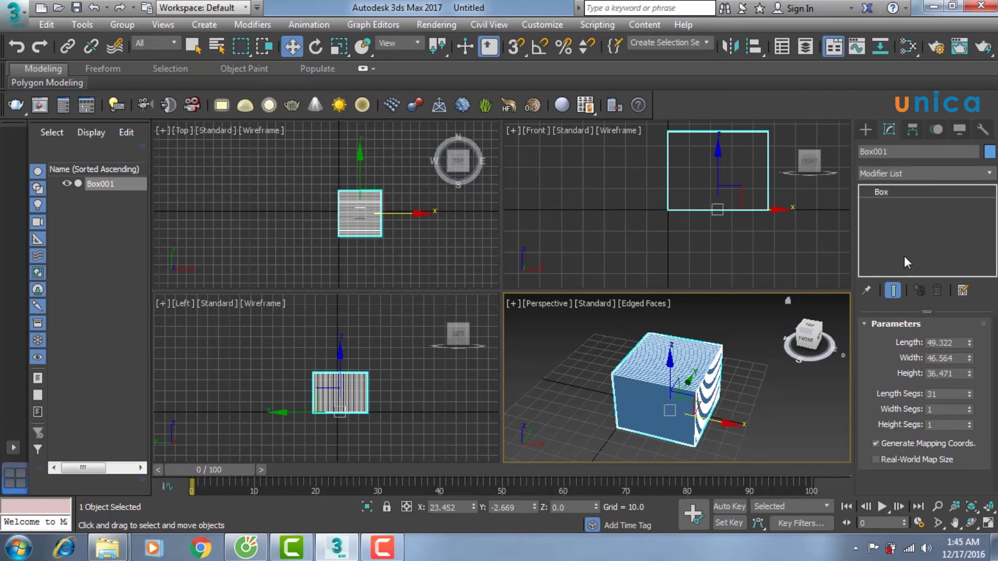
- Resize Box001 to 64.943 × 44.701 × 43.765 with 24, 16 and 11 segments
{"action": "mouse_move", "coordinate": [969, 342]}
{"action": "left_mouse_down"}
{"action": "mouse_move", "coordinate": [972, 299]}
{"action": "mouse_move", "coordinate": [947, 323]}
{"action": "left_mouse_up"}
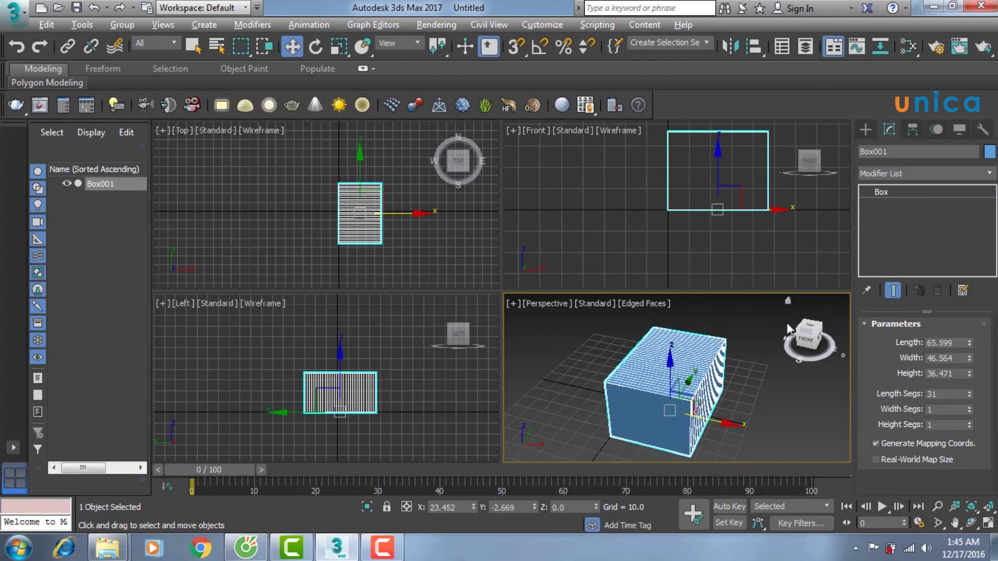
{"action": "key", "text": "alt+w"}
{"action": "middle_click_drag", "start_coordinate": [722, 339], "coordinate": [647, 332], "text": "alt"}
{"action": "left_click_drag", "start_coordinate": [970, 345], "coordinate": [970, 411]}
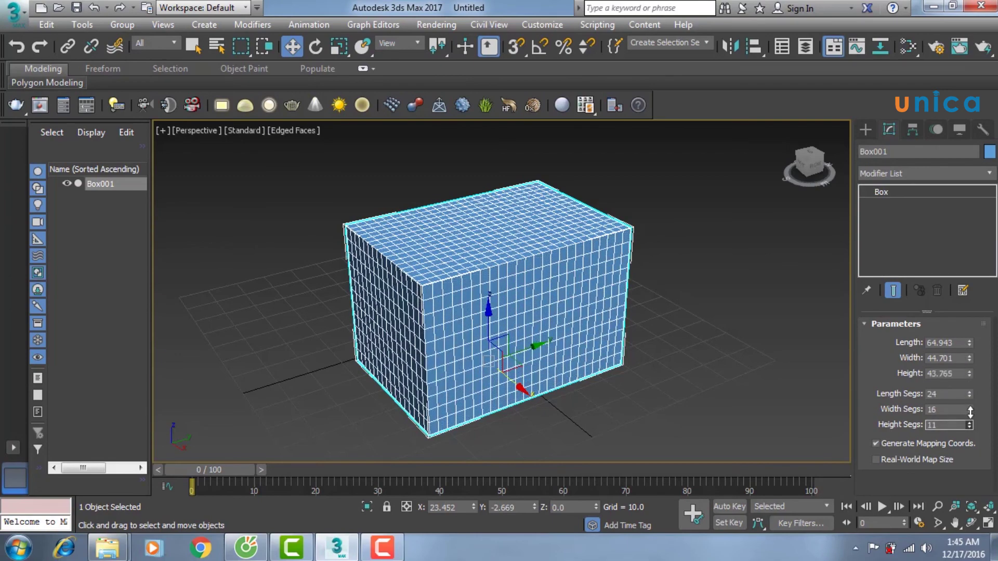
{"action": "scroll", "coordinate": [736, 294], "scroll_direction": "down", "scroll_amount": 3}
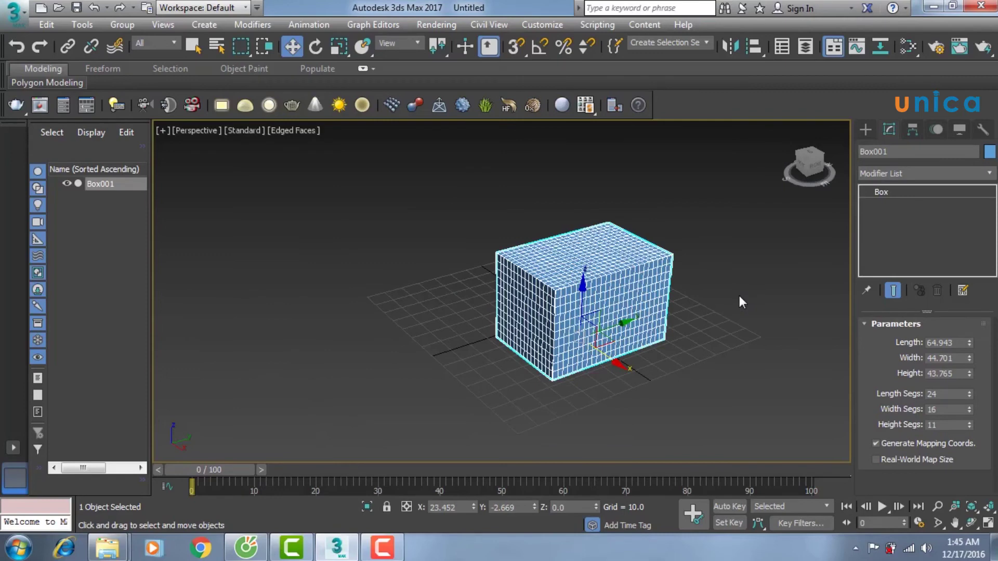
{"action": "middle_click_drag", "start_coordinate": [703, 298], "coordinate": [745, 301], "text": "alt"}
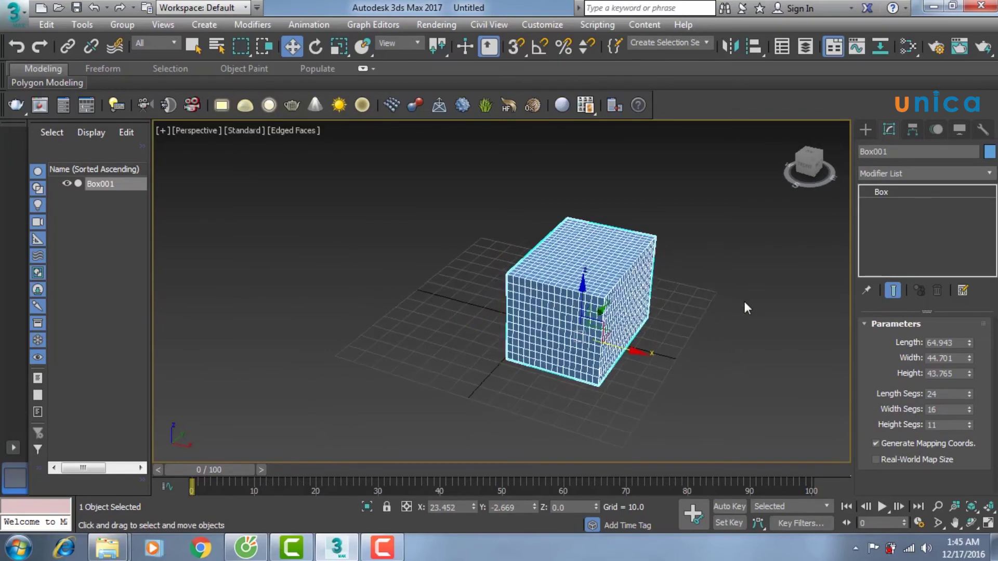
{"action": "key", "text": "alt+w"}
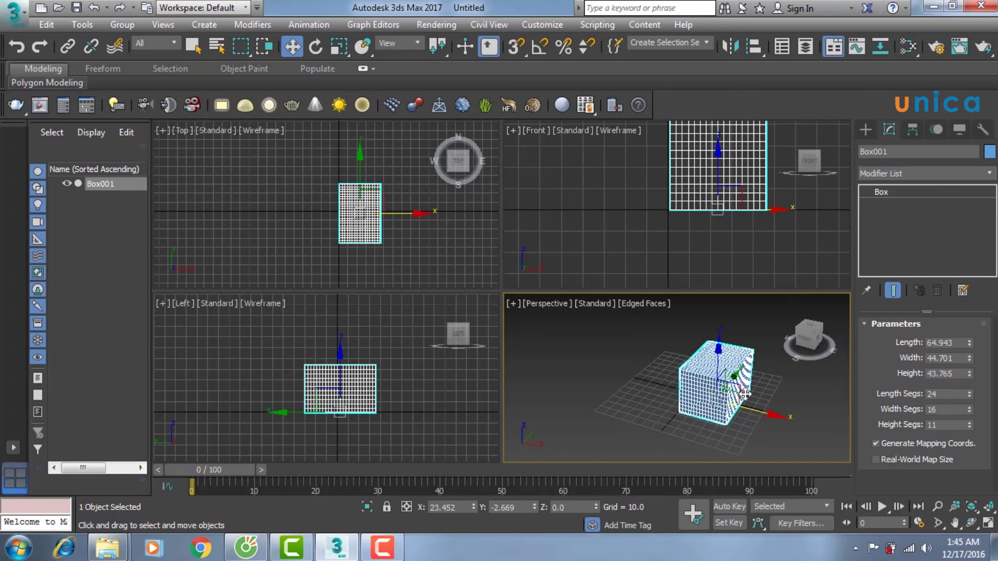
{"action": "middle_click_drag", "start_coordinate": [728, 403], "coordinate": [686, 404]}
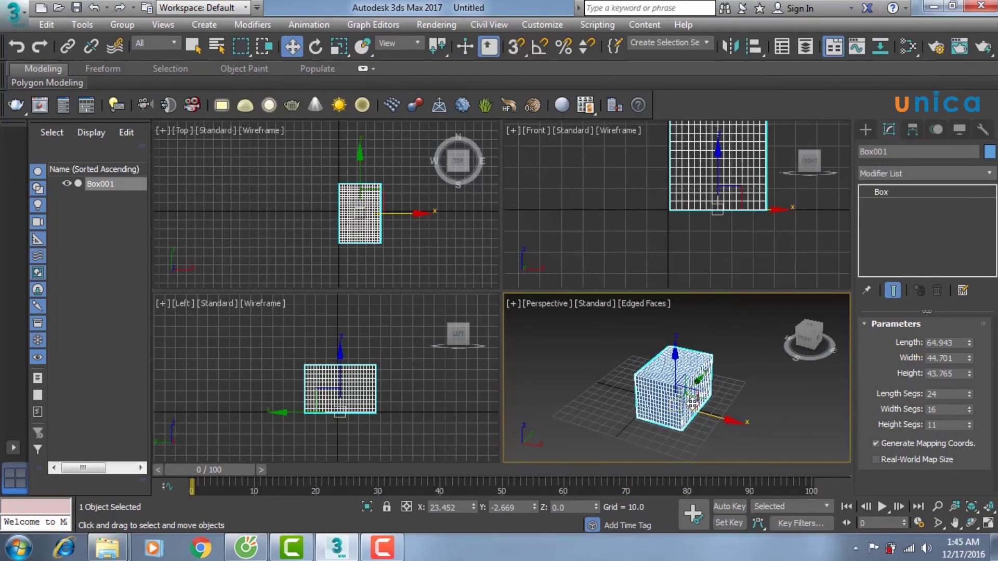
{"action": "key", "text": "ctrl+d"}
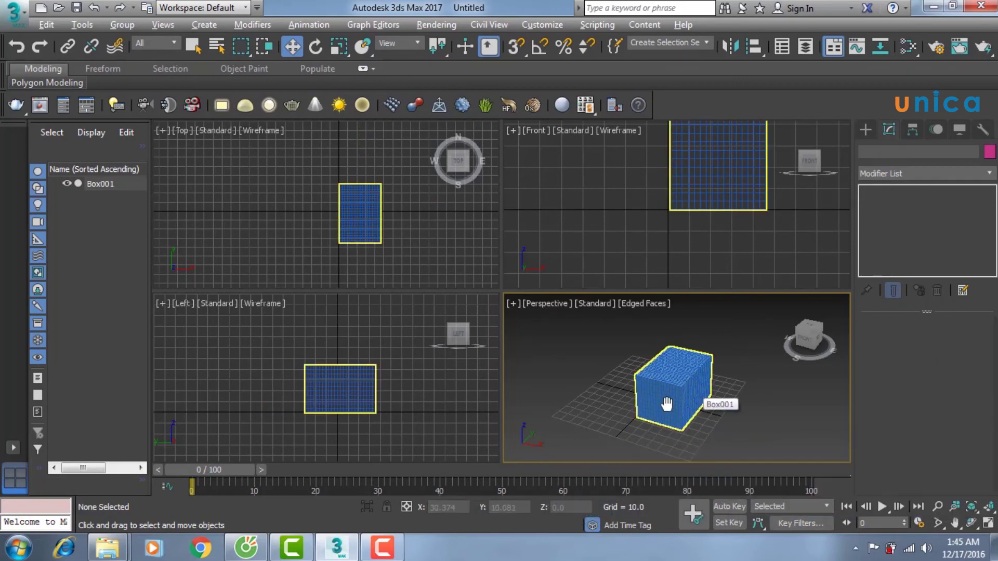
{"action": "left_click", "coordinate": [724, 398]}
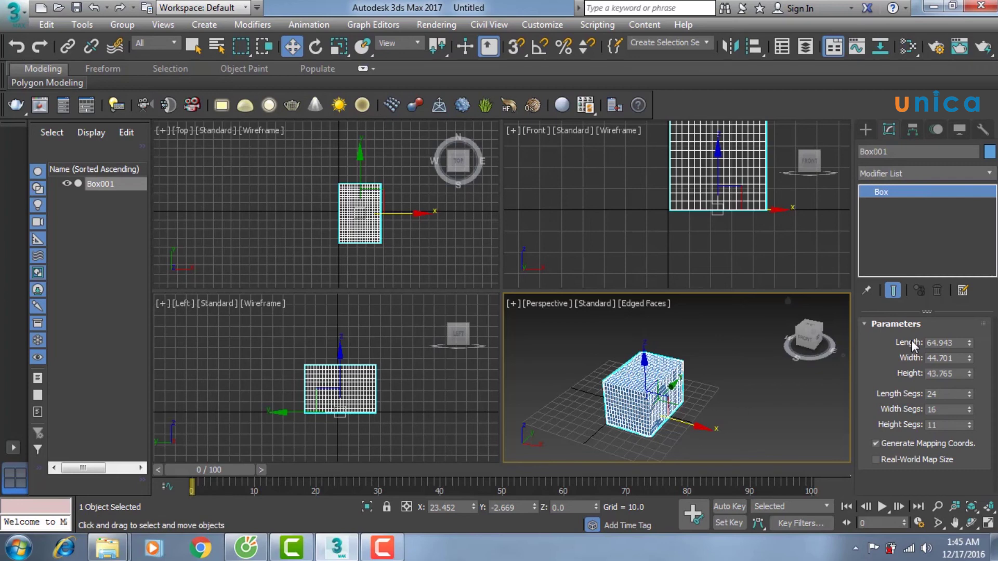
{"action": "left_click", "coordinate": [865, 131]}
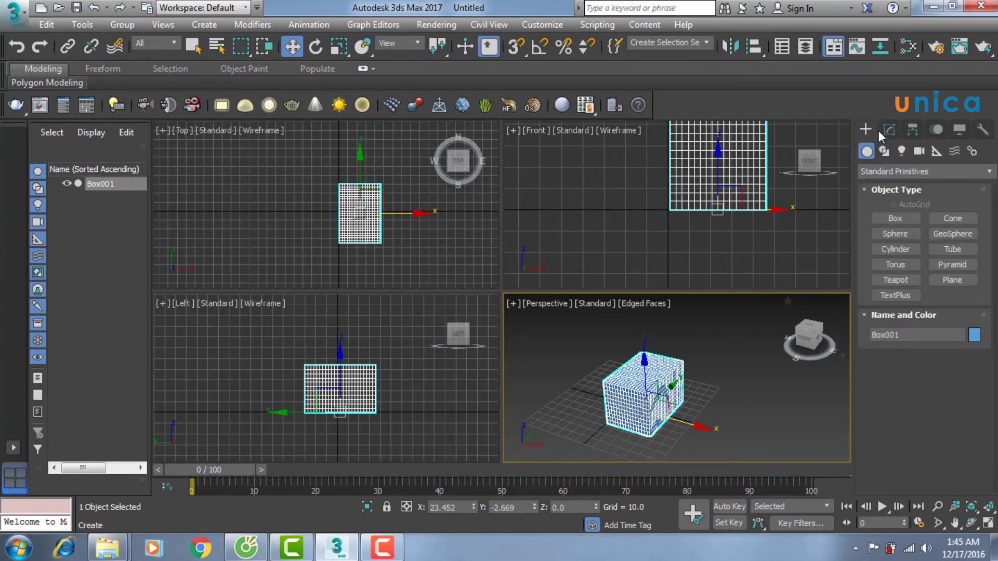
{"action": "left_click", "coordinate": [909, 133]}
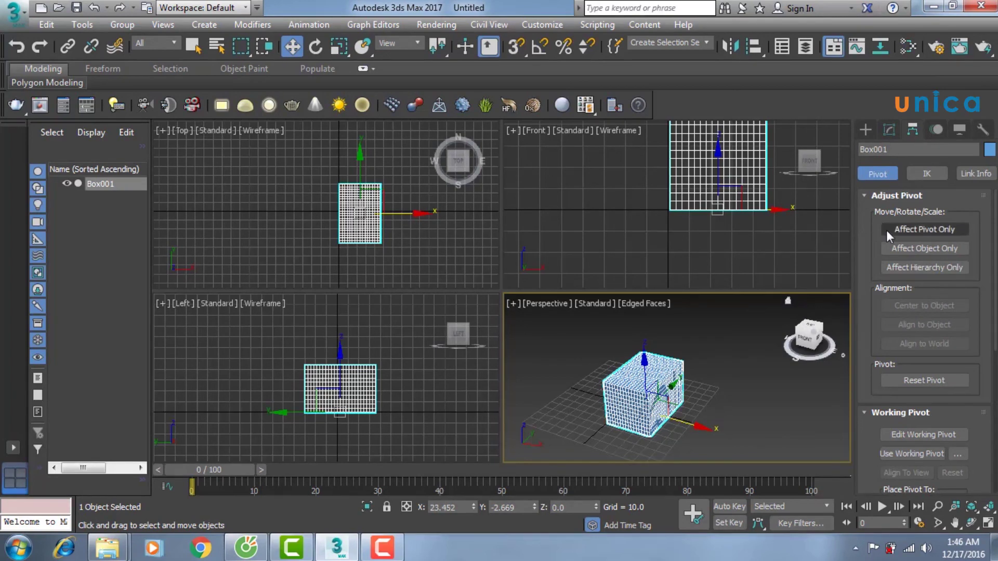
{"action": "left_click", "coordinate": [866, 132]}
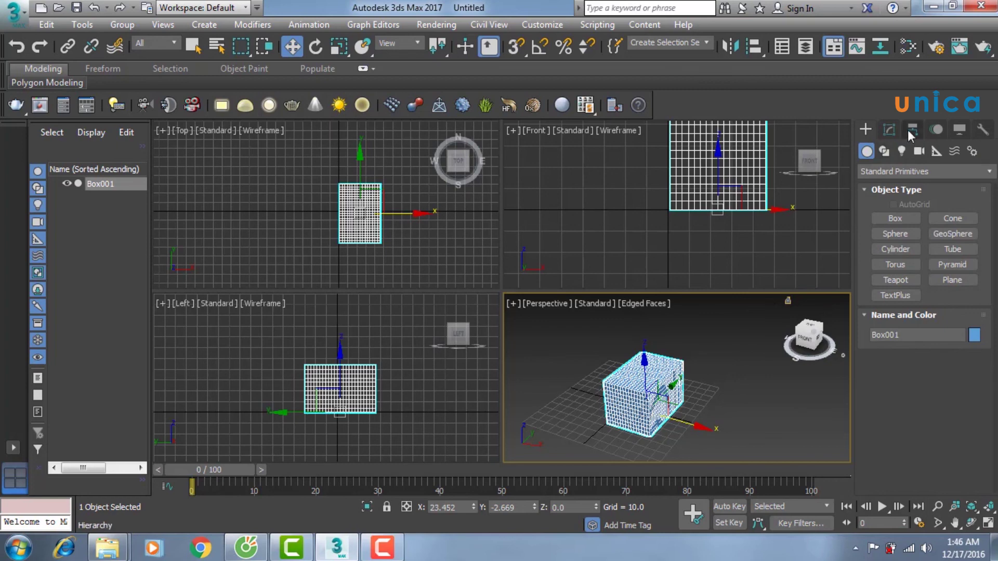
{"action": "left_click", "coordinate": [909, 129]}
{"action": "left_click", "coordinate": [890, 129]}
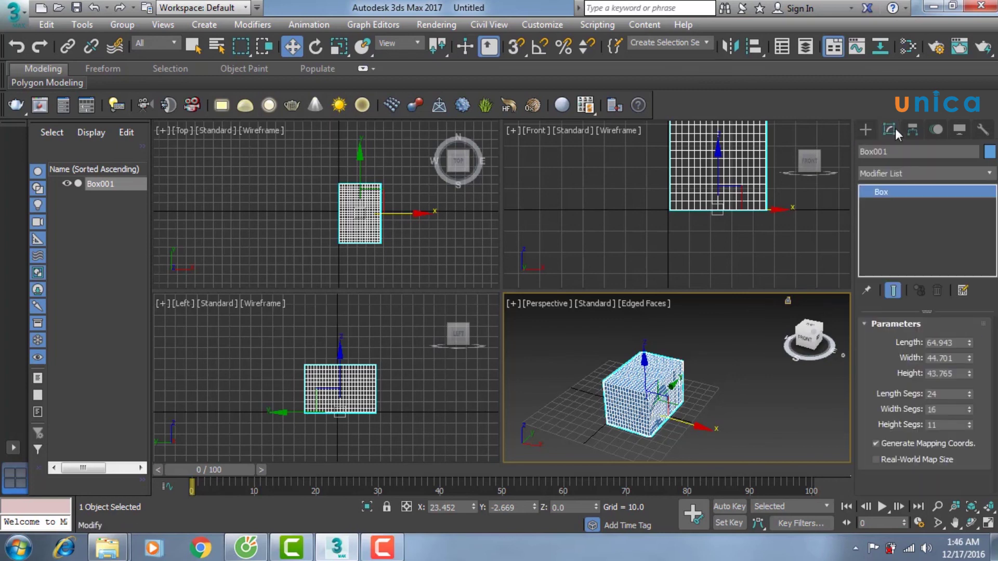
{"action": "left_click", "coordinate": [912, 129]}
{"action": "left_click", "coordinate": [867, 129]}
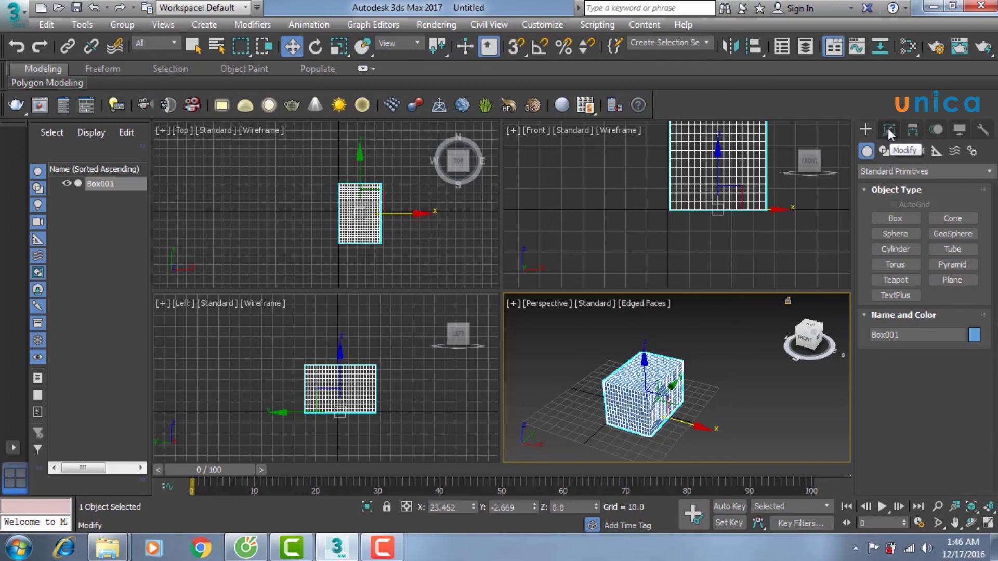
{"action": "left_click", "coordinate": [748, 338]}
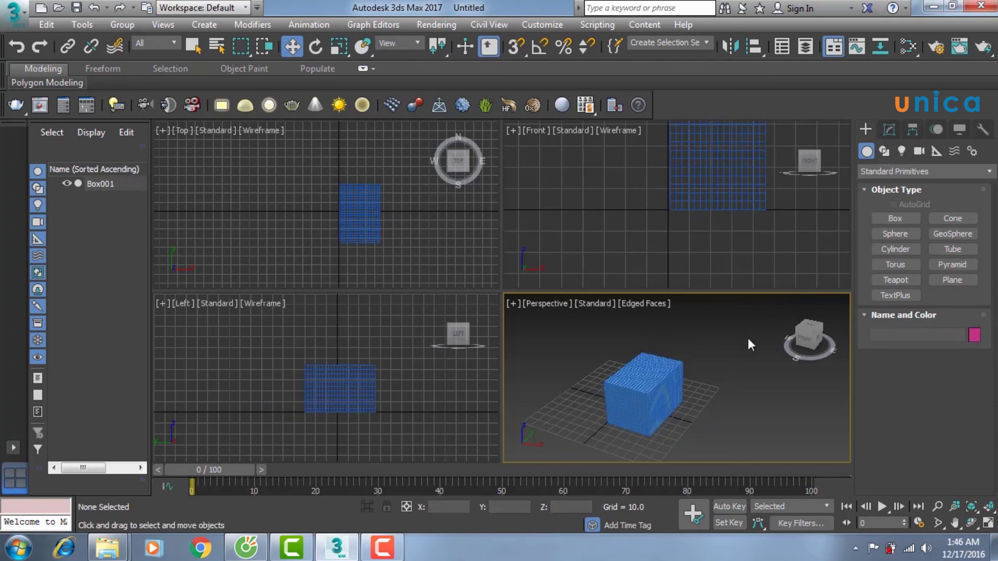